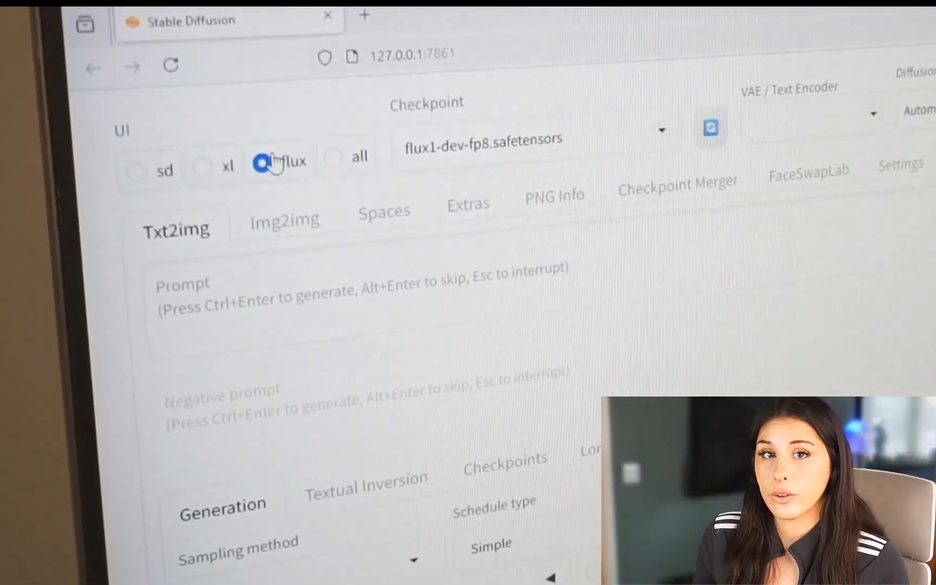
{"action": "left_click", "coordinate": [631, 155]}
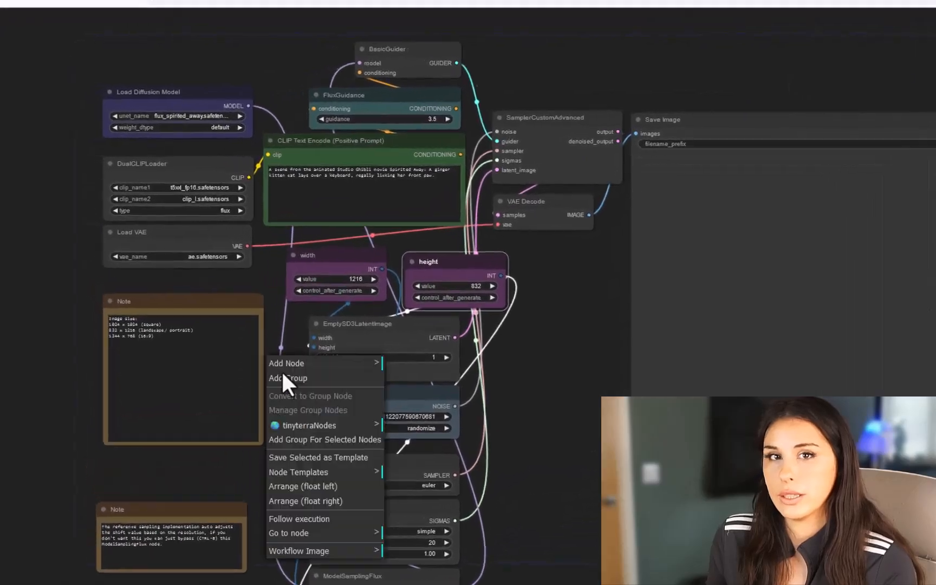
{"action": "right_click", "coordinate": [353, 379]}
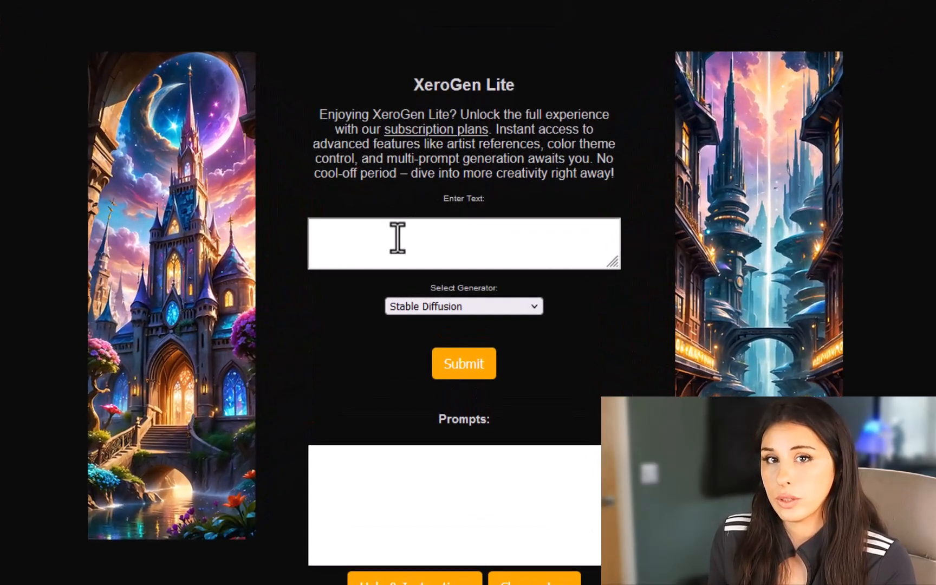
{"action": "left_click", "coordinate": [388, 243]}
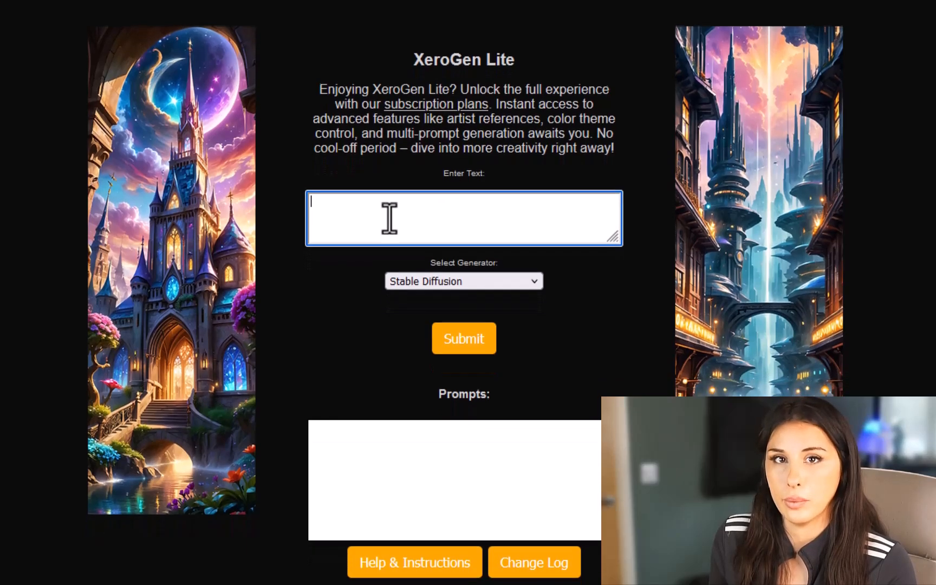
{"action": "type", "text": "e"}
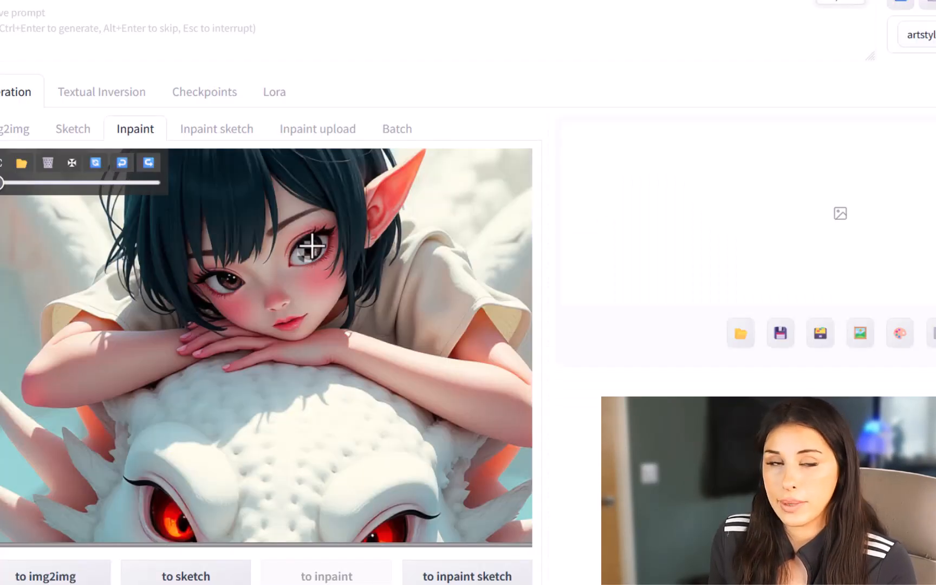
{"action": "left_click", "coordinate": [312, 247]}
{"action": "left_click", "coordinate": [234, 283]}
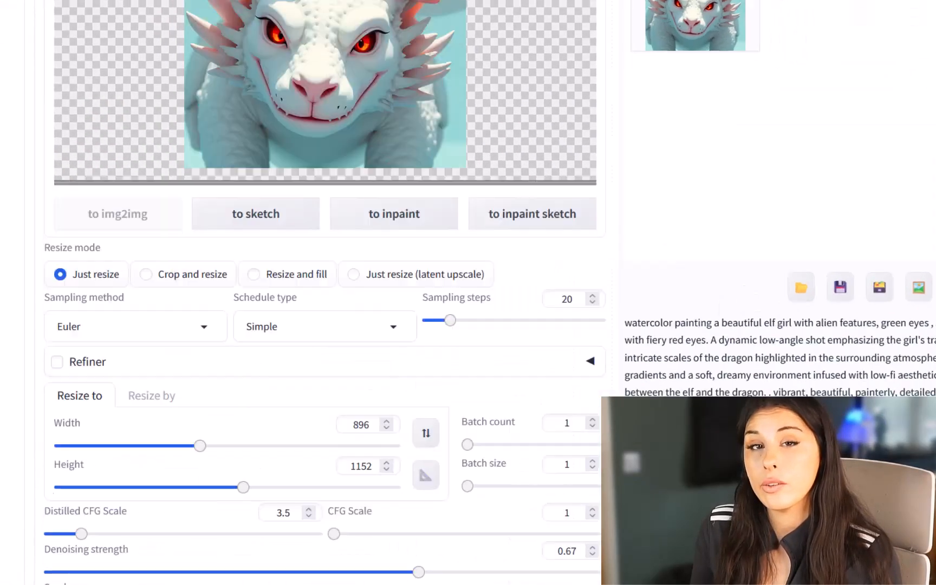
{"action": "left_click", "coordinate": [150, 393]}
{"action": "type", "text": "2"}
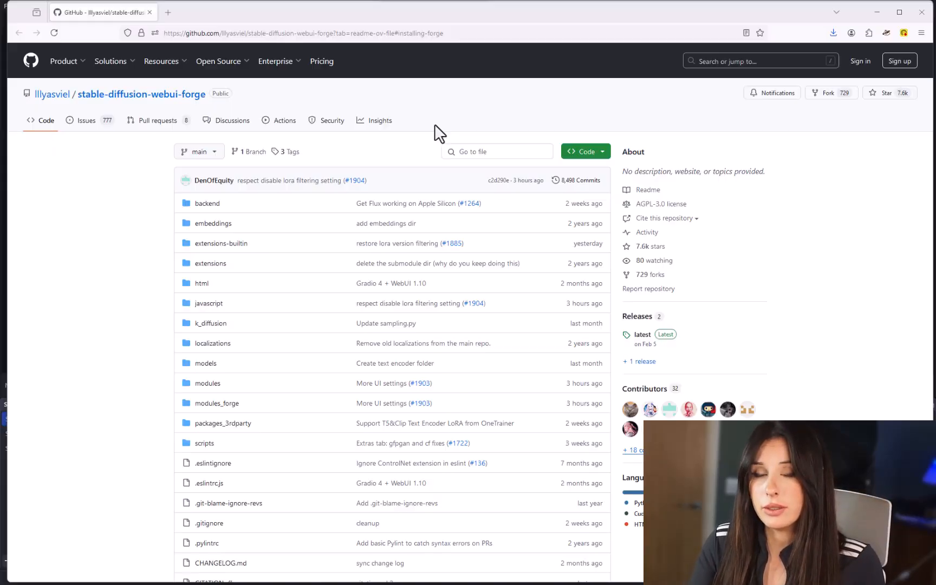
- Look through the stable-diffusion-webui-forge repository page, past the file list and into its README
{"action": "scroll", "coordinate": [420, 151], "scroll_direction": "down", "scroll_amount": 12}
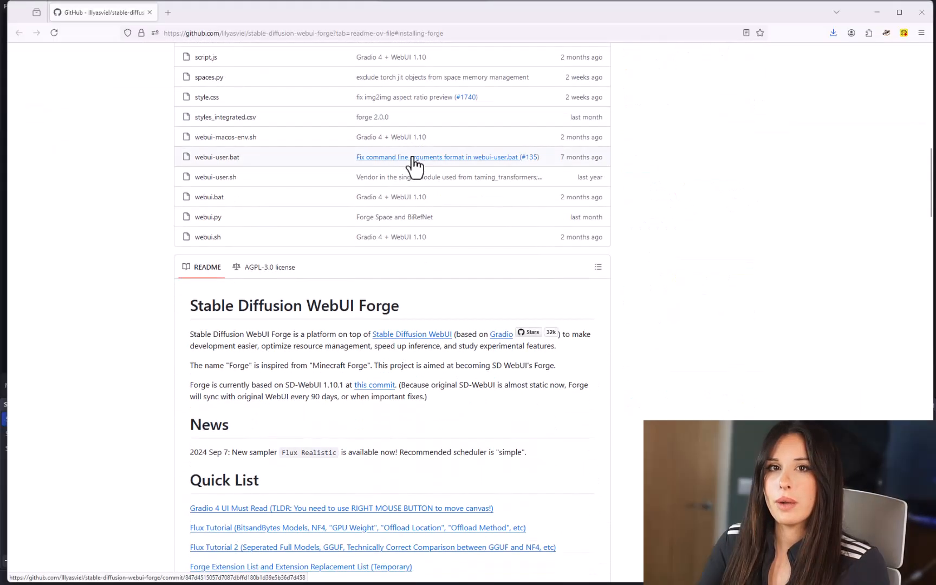
{"action": "scroll", "coordinate": [414, 163], "scroll_direction": "down", "scroll_amount": 10}
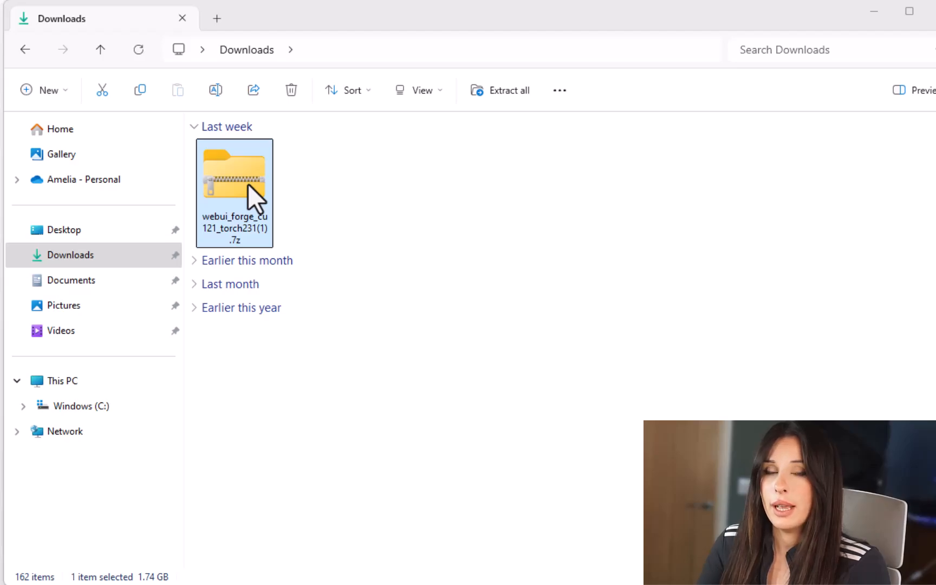
{"action": "right_click", "coordinate": [243, 182]}
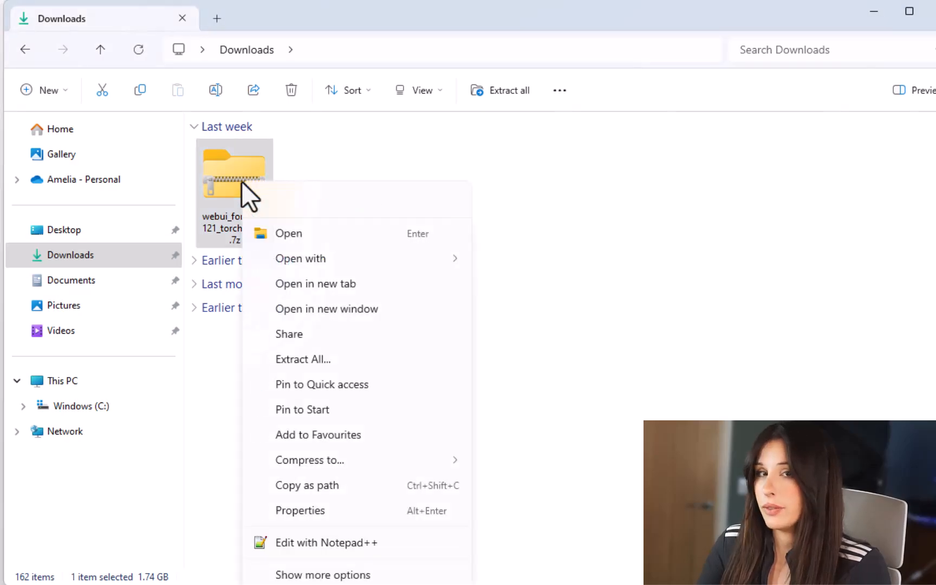
{"action": "left_click", "coordinate": [304, 360]}
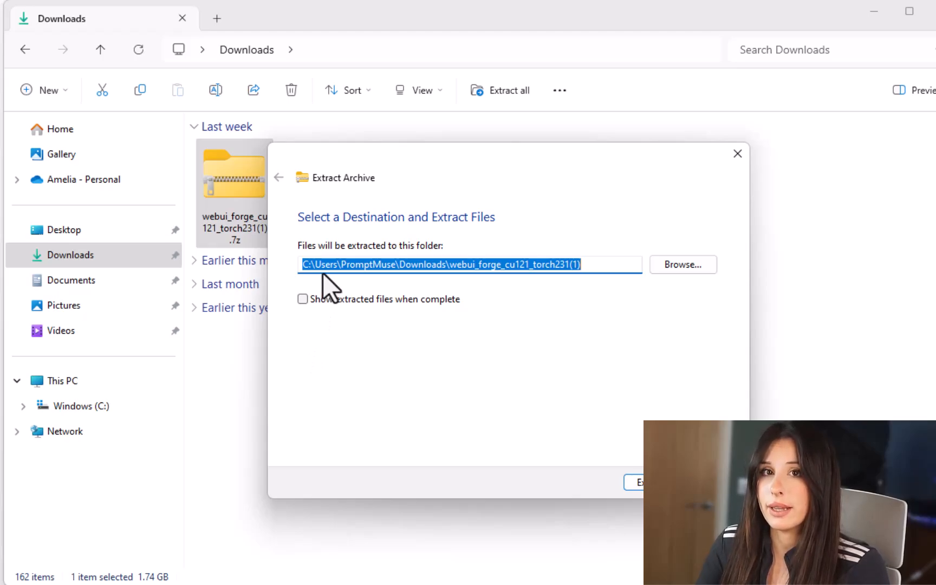
{"action": "left_click", "coordinate": [242, 182]}
- Start extracting webui_forge_cu121_torch231(1).7z from the Downloads folder and browse to Windows (C:) for the destination
{"action": "right_click", "coordinate": [241, 181]}
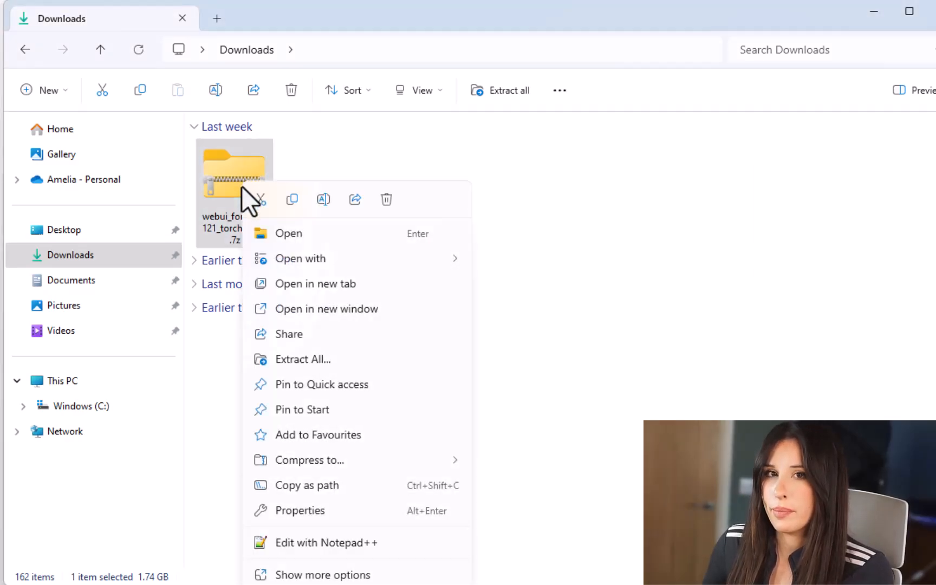
{"action": "left_click", "coordinate": [305, 360]}
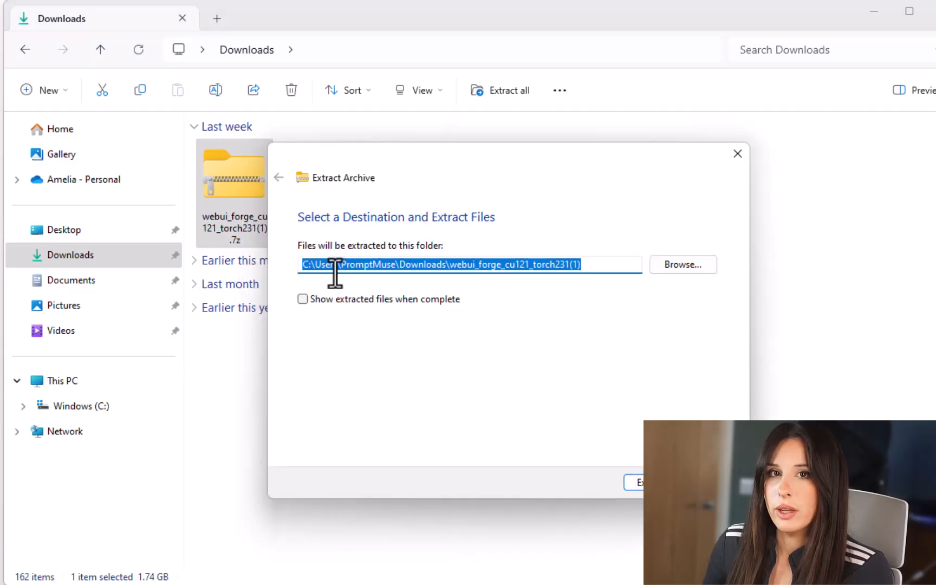
{"action": "left_click", "coordinate": [684, 265]}
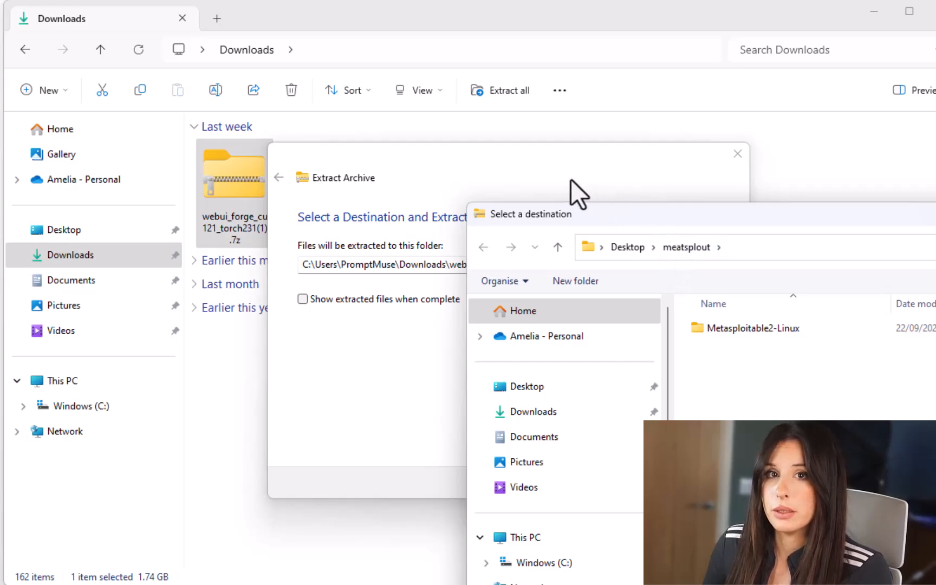
{"action": "left_click_drag", "start_coordinate": [678, 215], "coordinate": [355, 87]}
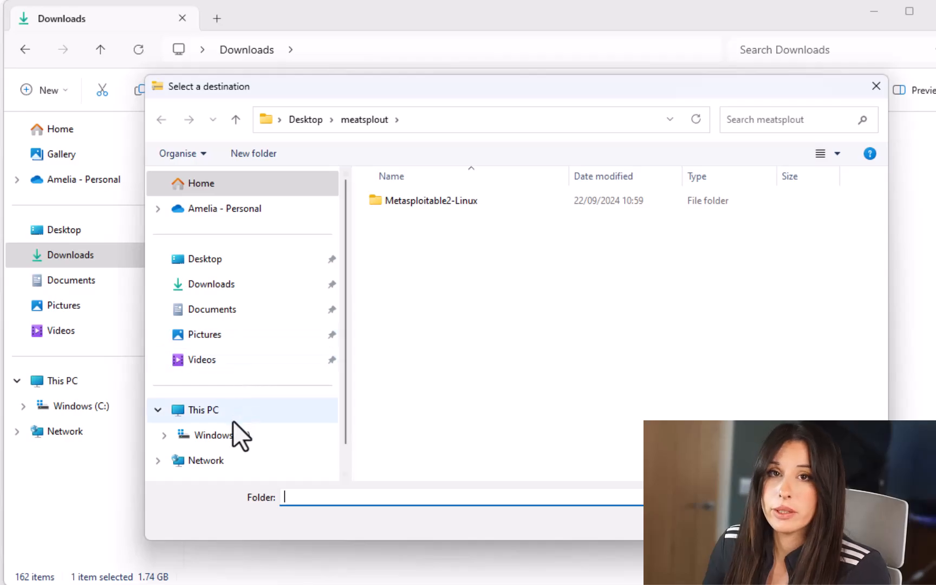
{"action": "left_click", "coordinate": [232, 436]}
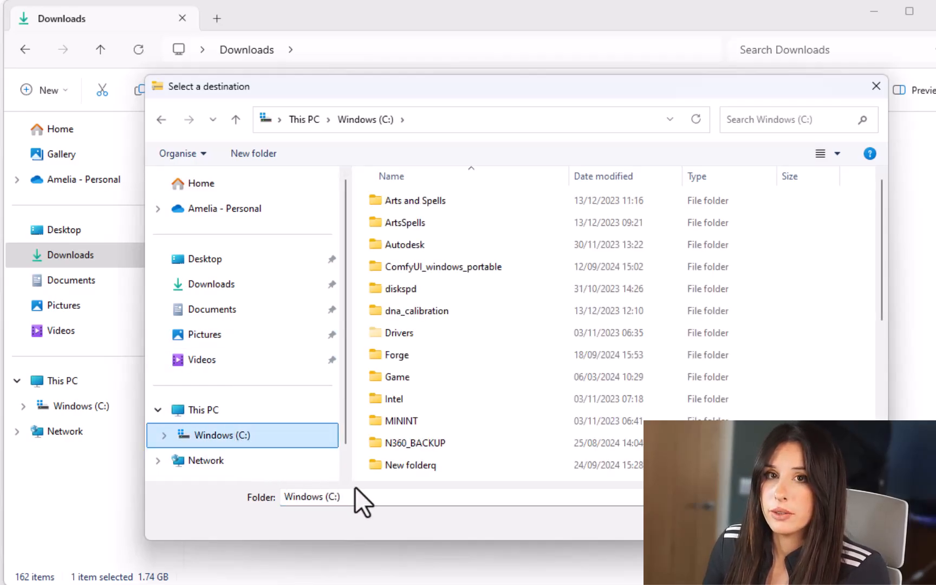
- Create a folder named ForgeUI on the C: drive and extract the archive into it, showing the extracted files when complete
{"action": "right_click", "coordinate": [479, 296]}
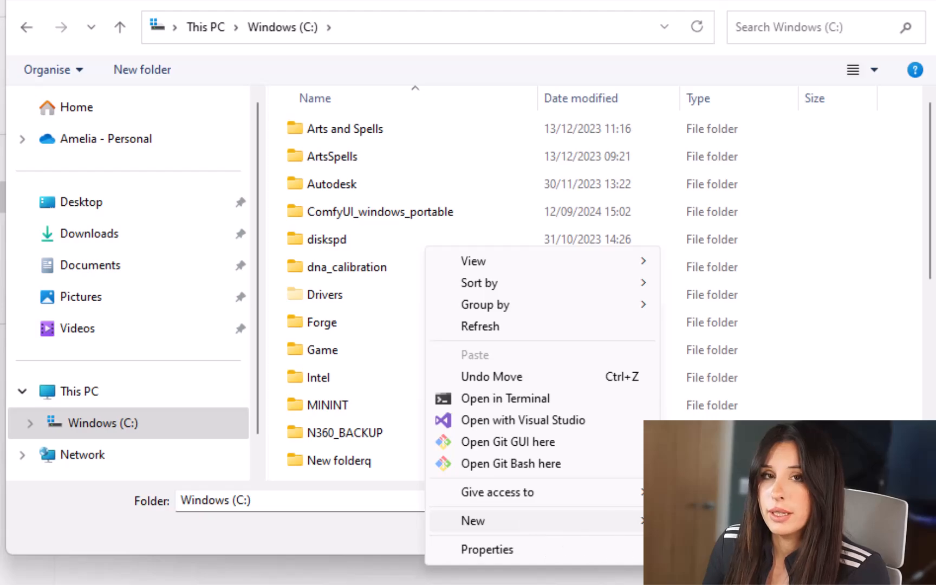
{"action": "left_click", "coordinate": [699, 521]}
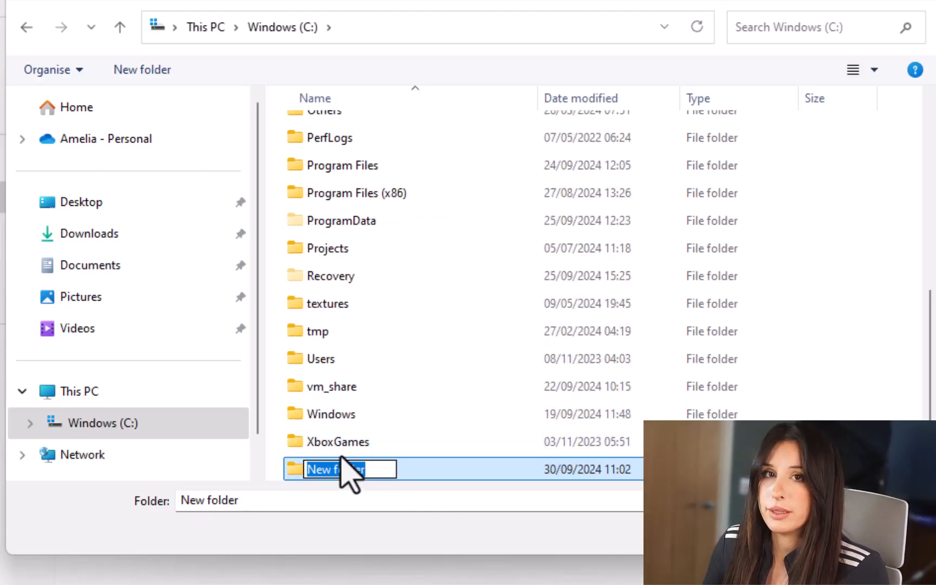
{"action": "type", "text": "Forge"}
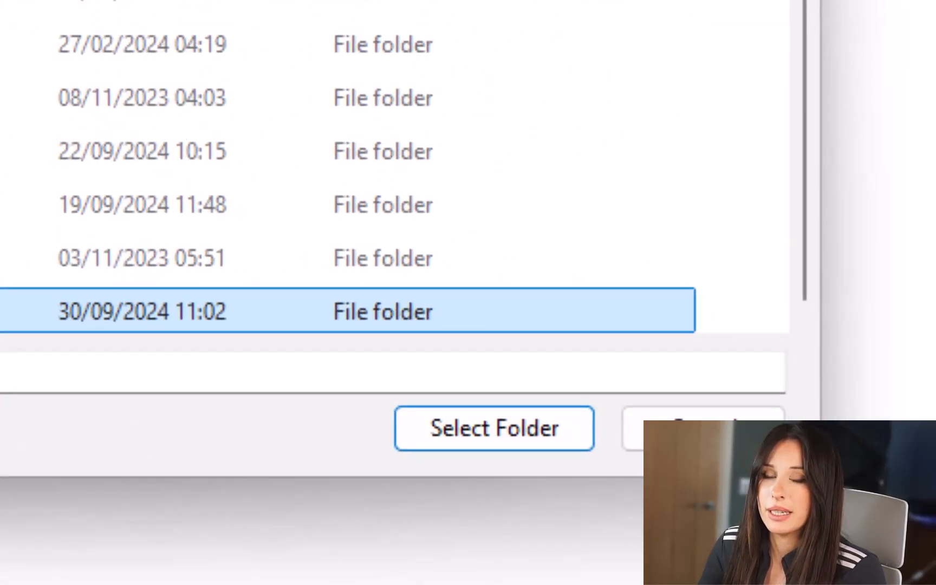
{"action": "left_click", "coordinate": [494, 428]}
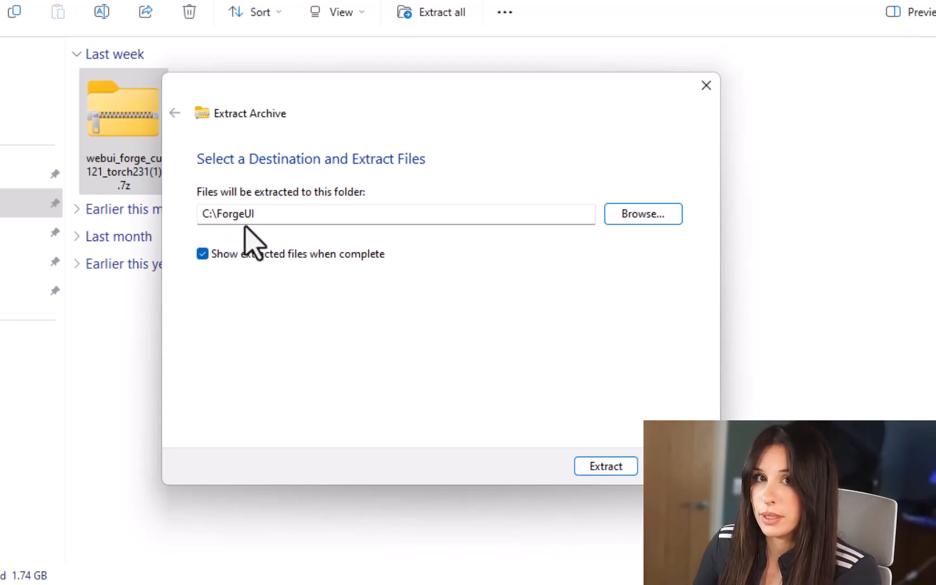
{"action": "left_click", "coordinate": [593, 467]}
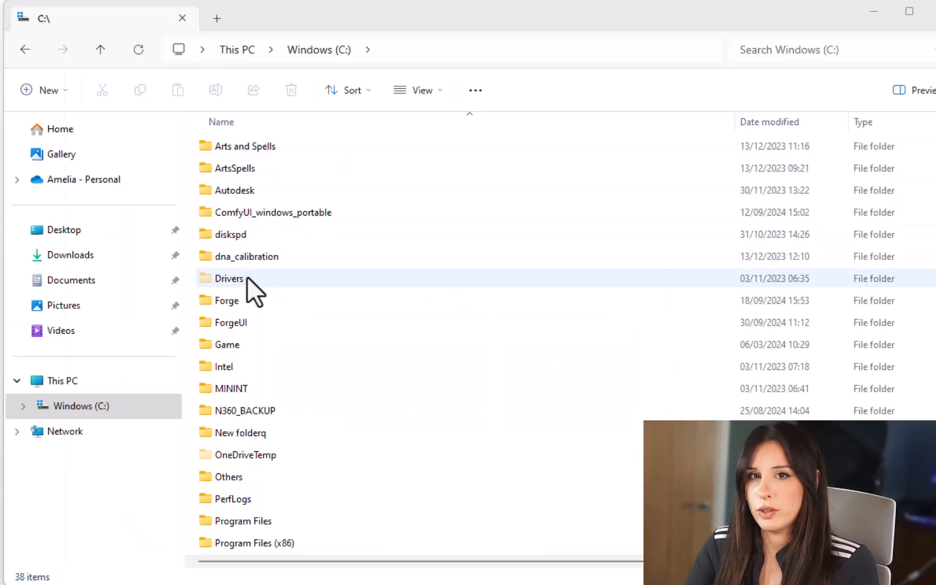
- Update the installation in C:\Forge with update.bat, dismiss its console when it finishes, and launch the web UI with run.bat
{"action": "left_click", "coordinate": [240, 302]}
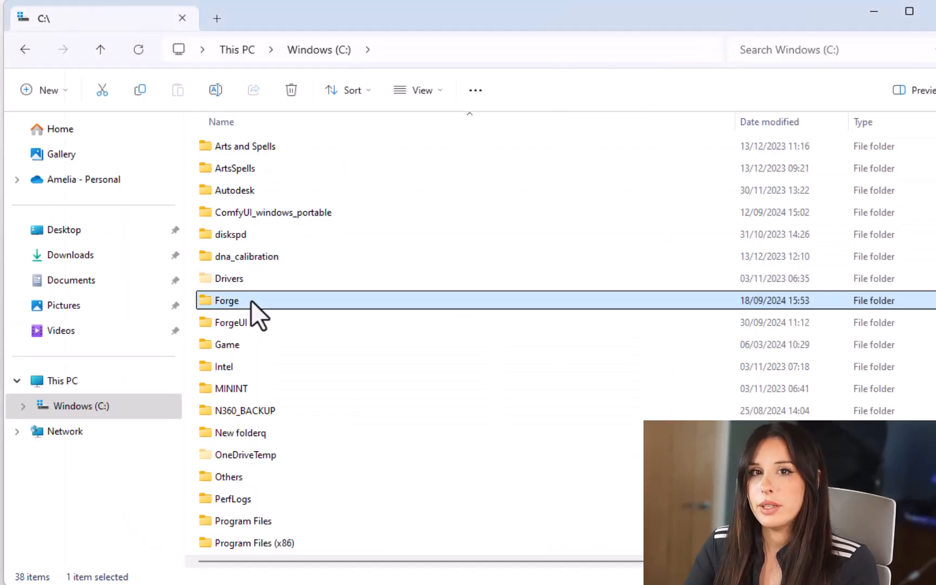
{"action": "double_click", "coordinate": [251, 300]}
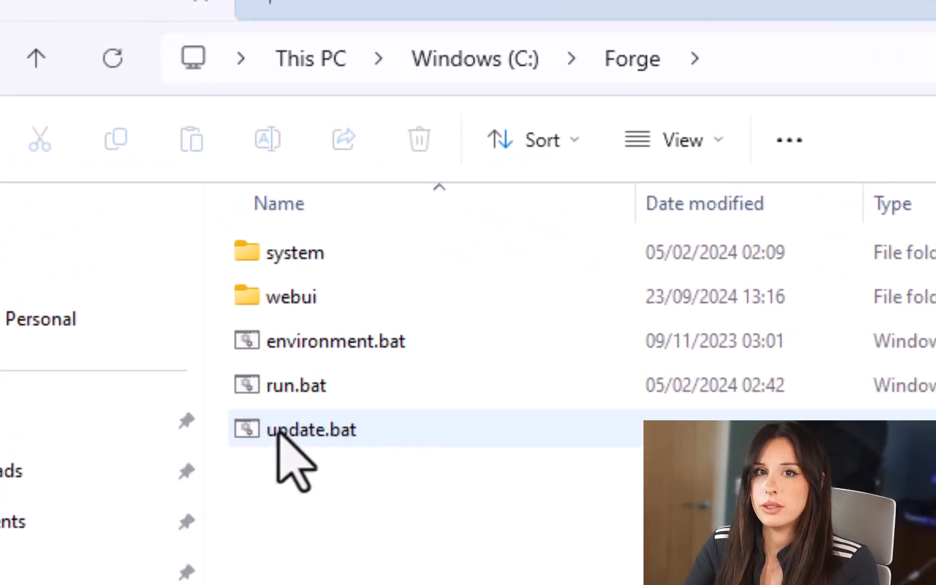
{"action": "double_click", "coordinate": [386, 431]}
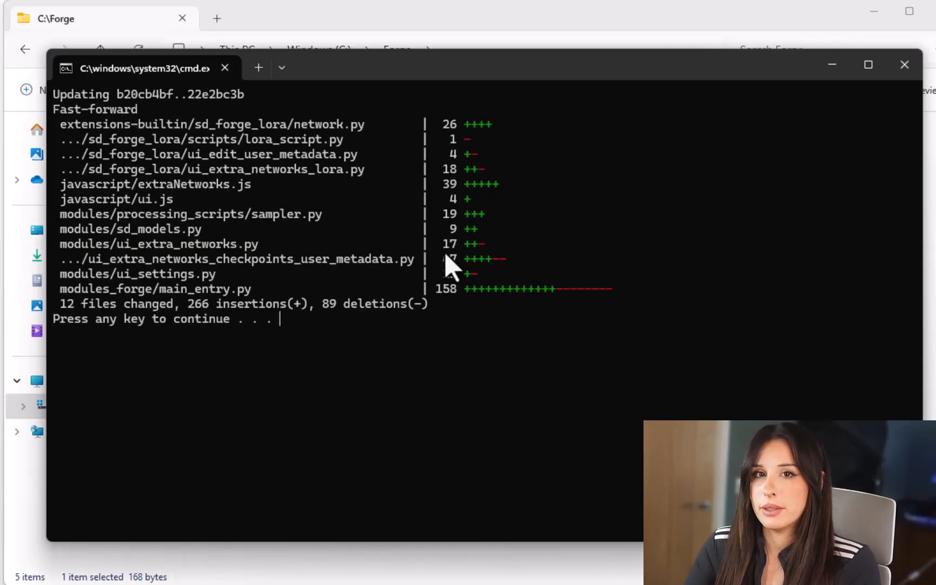
{"action": "key", "text": "Return"}
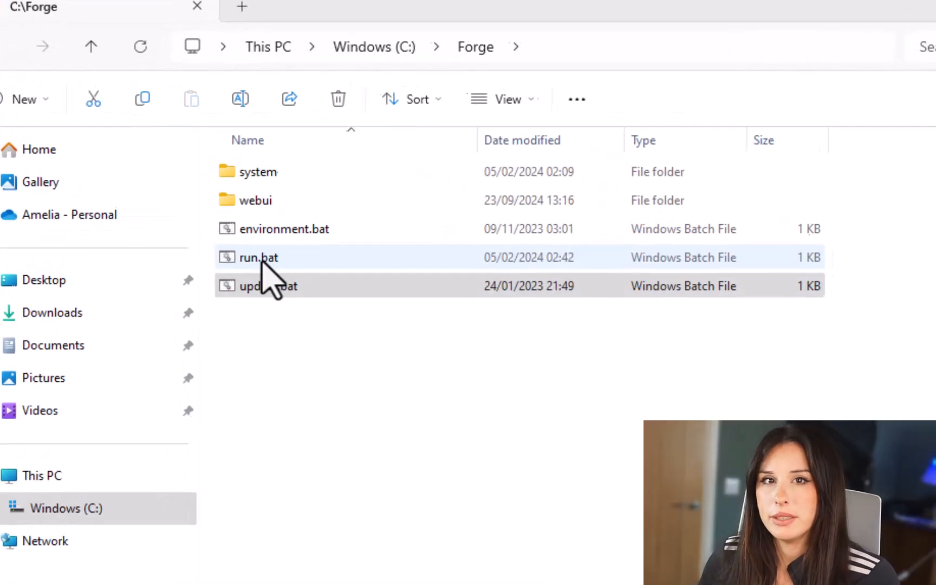
{"action": "left_click", "coordinate": [265, 211]}
{"action": "double_click", "coordinate": [326, 298]}
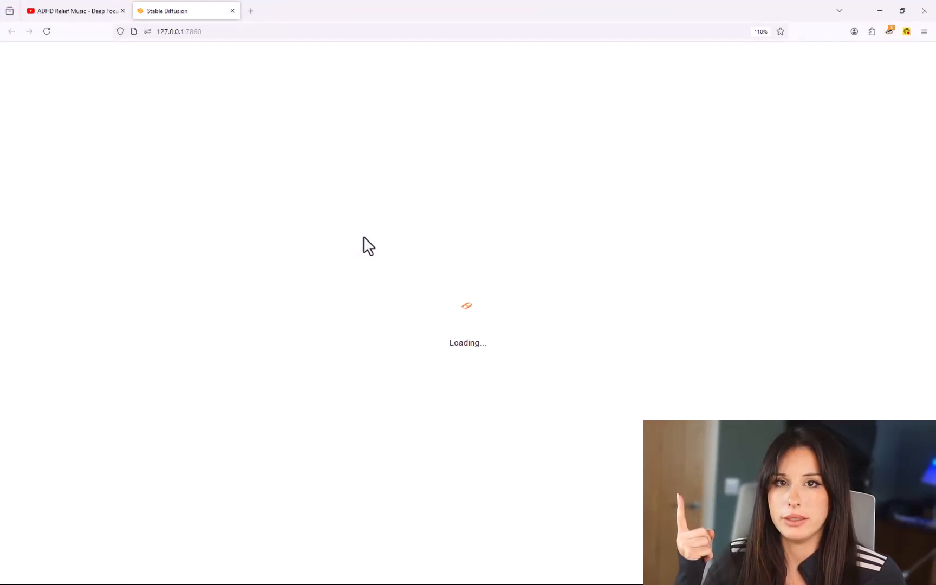
- Shrink and move the browser window below the command console so that both are visible together
{"action": "left_click_drag", "start_coordinate": [368, 15], "coordinate": [412, 344]}
{"action": "left_click_drag", "start_coordinate": [420, 144], "coordinate": [357, 72]}
{"action": "left_click_drag", "start_coordinate": [655, 349], "coordinate": [642, 350]}
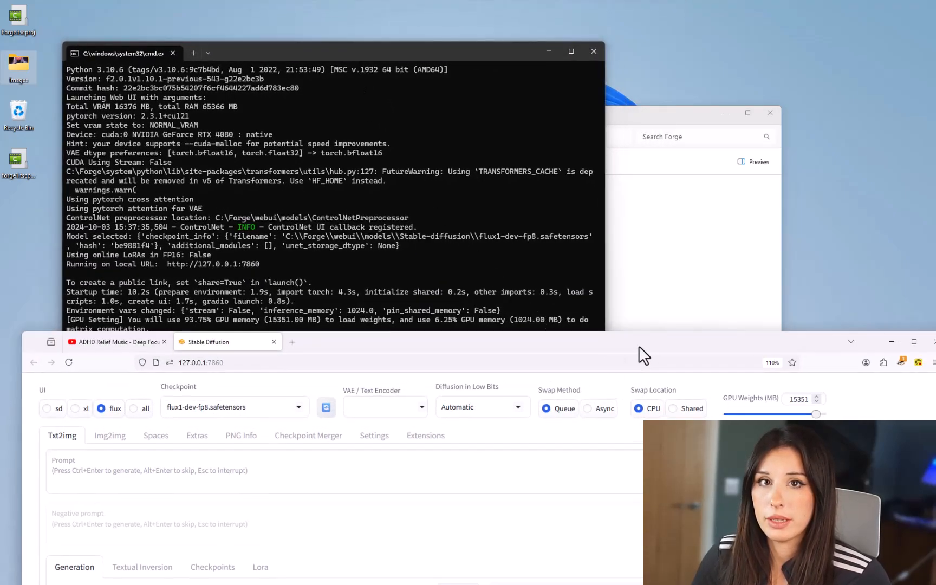
{"action": "left_click_drag", "start_coordinate": [388, 347], "coordinate": [388, 282]}
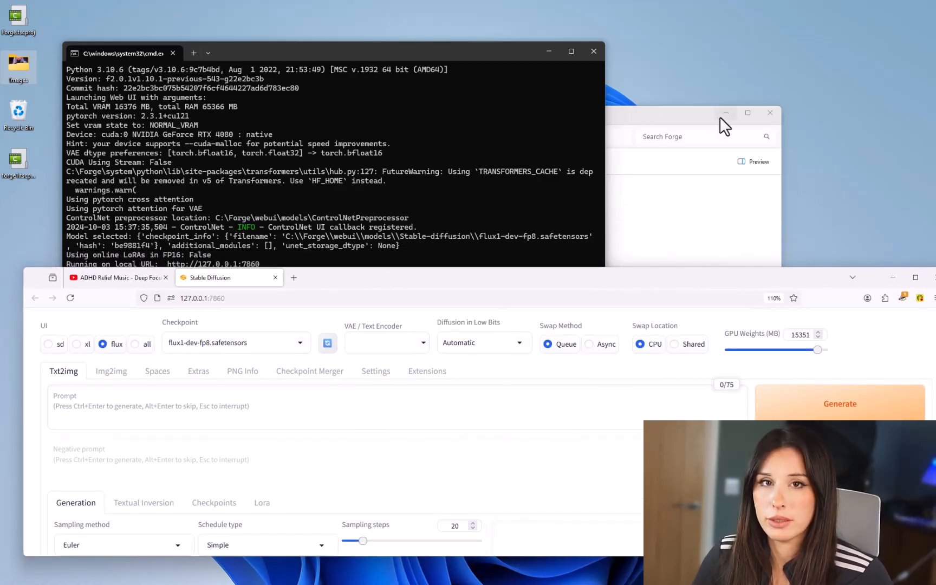
{"action": "mouse_move", "coordinate": [316, 55]}
{"action": "left_mouse_down"}
{"action": "mouse_move", "coordinate": [323, 43]}
{"action": "mouse_move", "coordinate": [330, 50]}
{"action": "mouse_move", "coordinate": [314, 45]}
{"action": "left_mouse_up"}
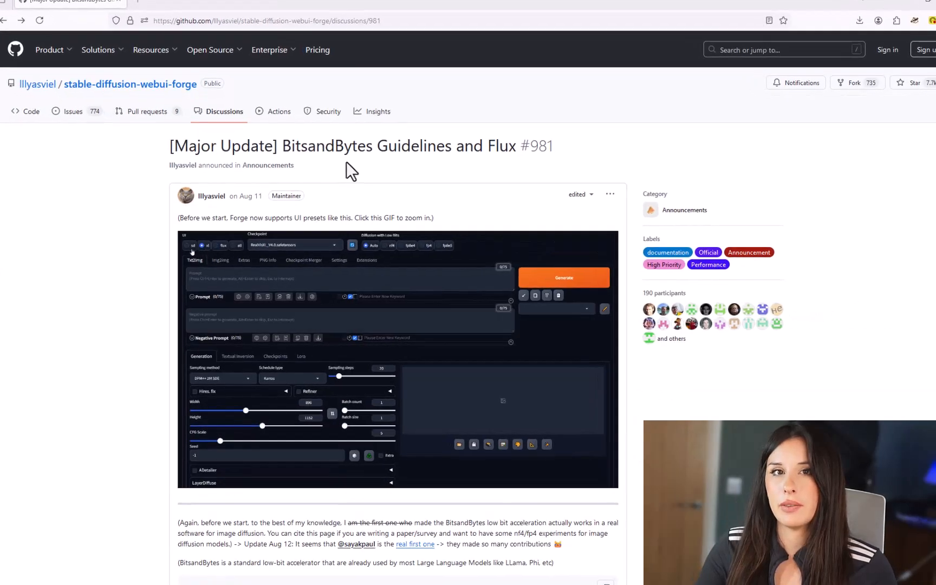
- Save the recommended flux1-dev-bnb-nf4-v2.safetensors checkpoint from the Flux discussion into C:\Forge\webui\models\Stable-diffusion
{"action": "scroll", "coordinate": [699, 333], "scroll_direction": "down", "scroll_amount": 3}
{"action": "scroll", "coordinate": [379, 141], "scroll_direction": "down", "scroll_amount": 4}
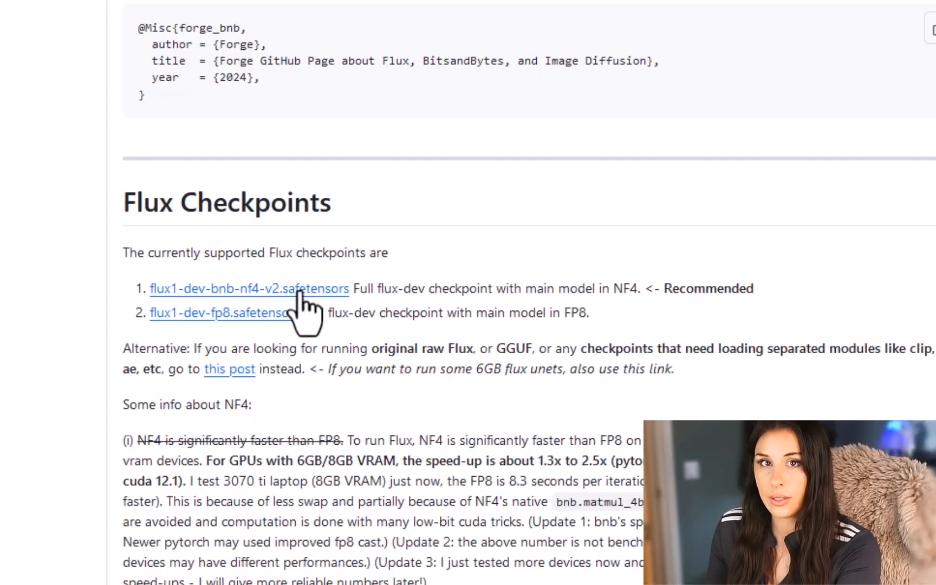
{"action": "right_click", "coordinate": [306, 292]}
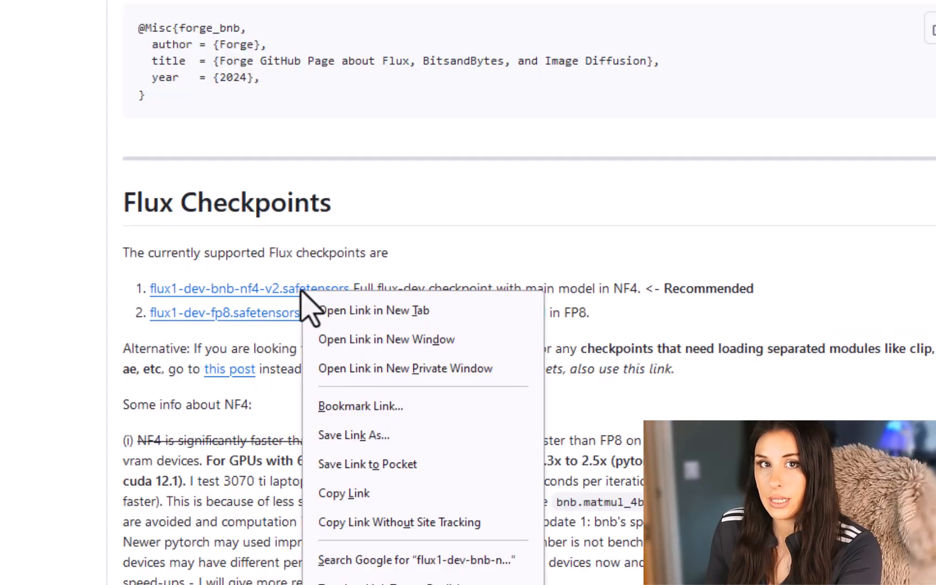
{"action": "left_click", "coordinate": [373, 434]}
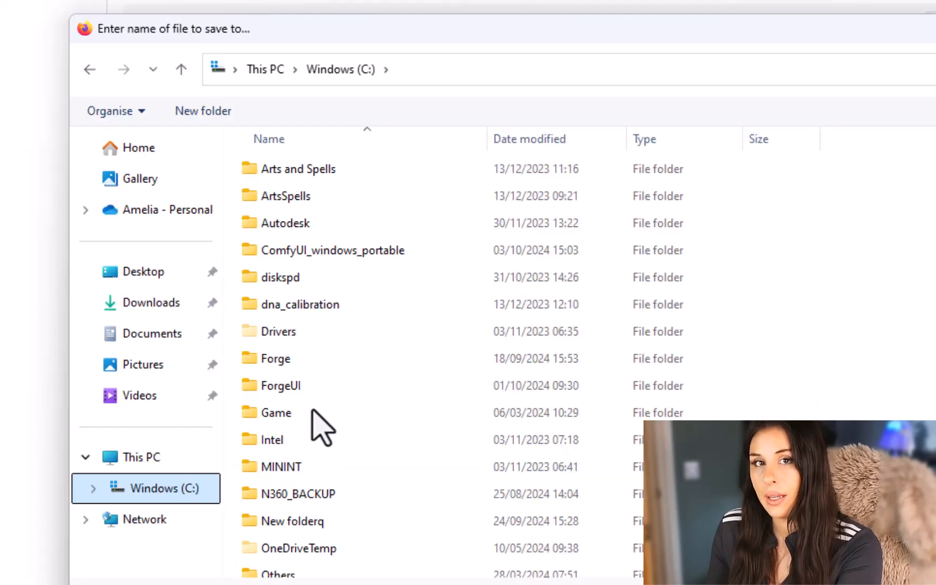
{"action": "double_click", "coordinate": [314, 362]}
{"action": "double_click", "coordinate": [273, 196]}
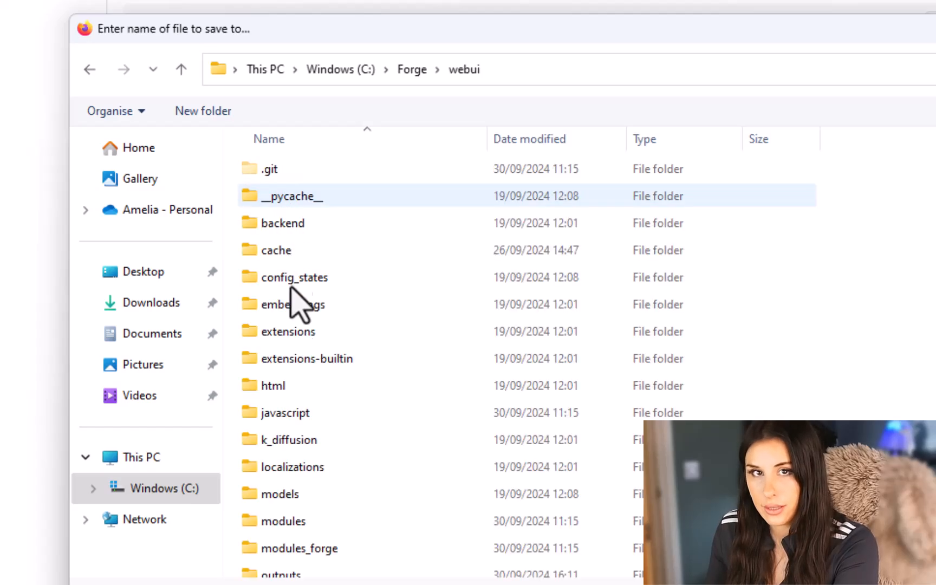
{"action": "double_click", "coordinate": [324, 492]}
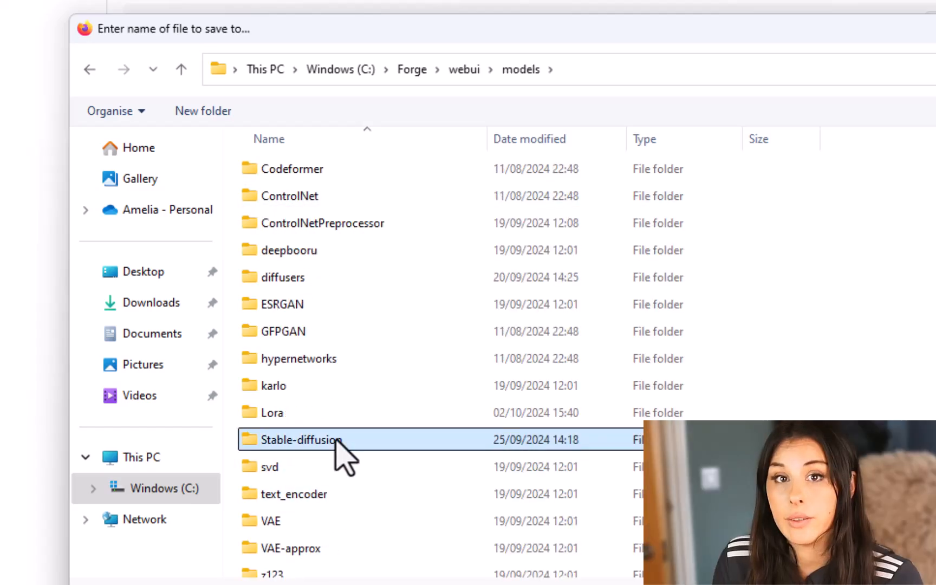
{"action": "double_click", "coordinate": [333, 441]}
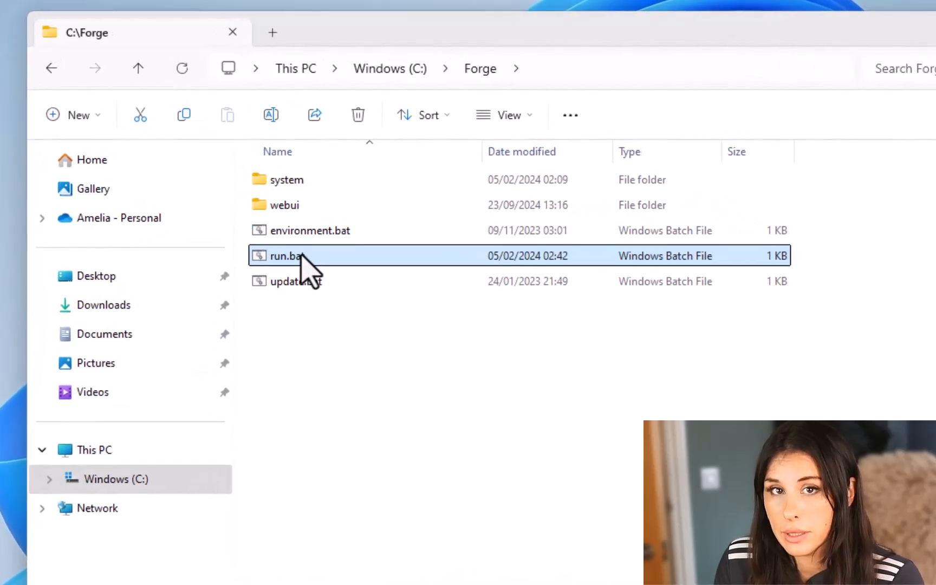
- Start the Forge web UI again with run.bat from the C:\Forge folder
{"action": "double_click", "coordinate": [268, 227]}
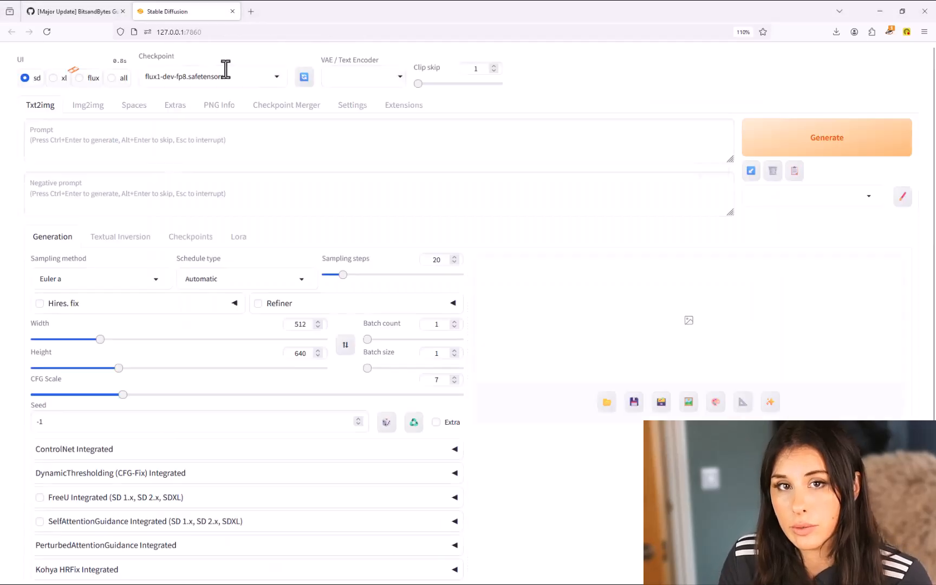
- Refresh the checkpoint list, load flux1-dev-bnb-nf4-v2.safetensors as the checkpoint and switch the UI preset to flux
{"action": "left_click", "coordinate": [276, 74]}
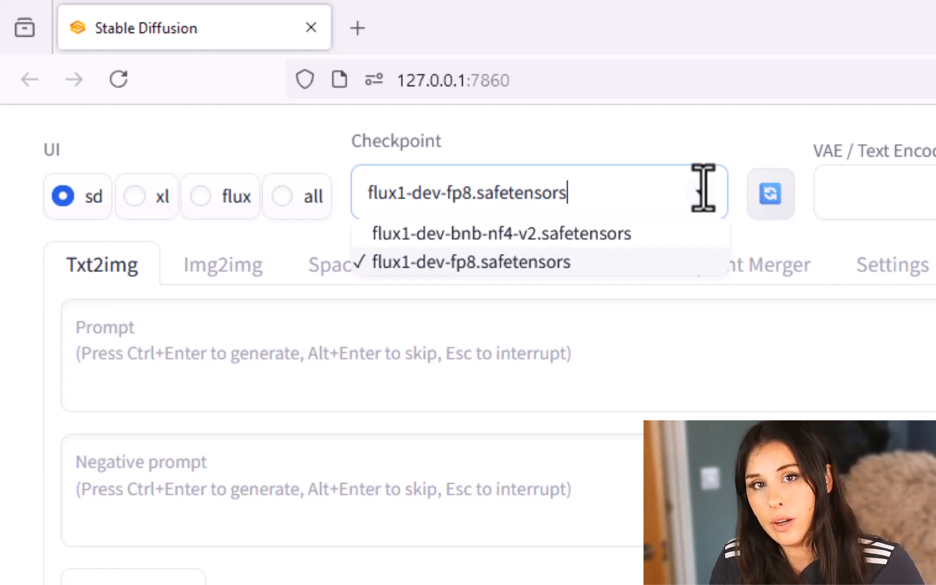
{"action": "left_click", "coordinate": [768, 191]}
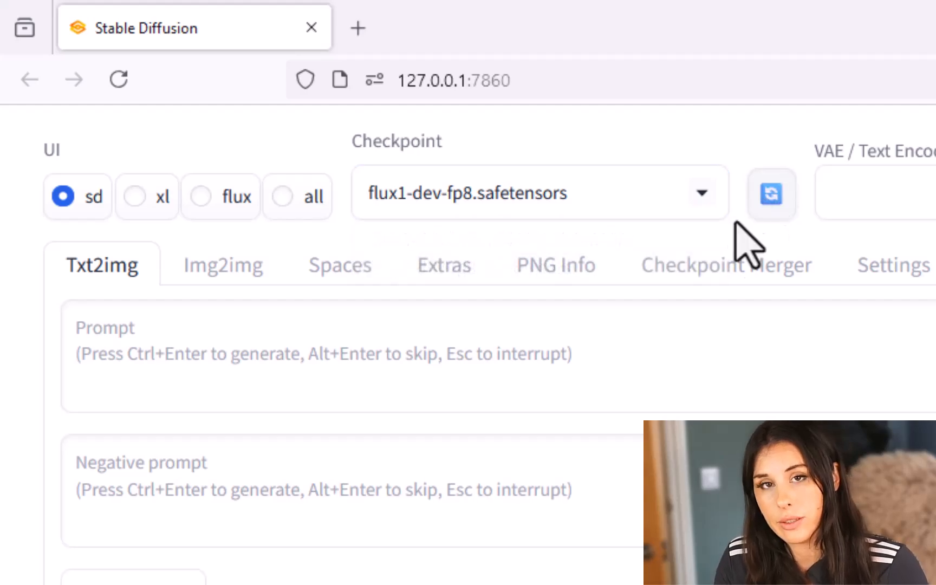
{"action": "left_click", "coordinate": [707, 196]}
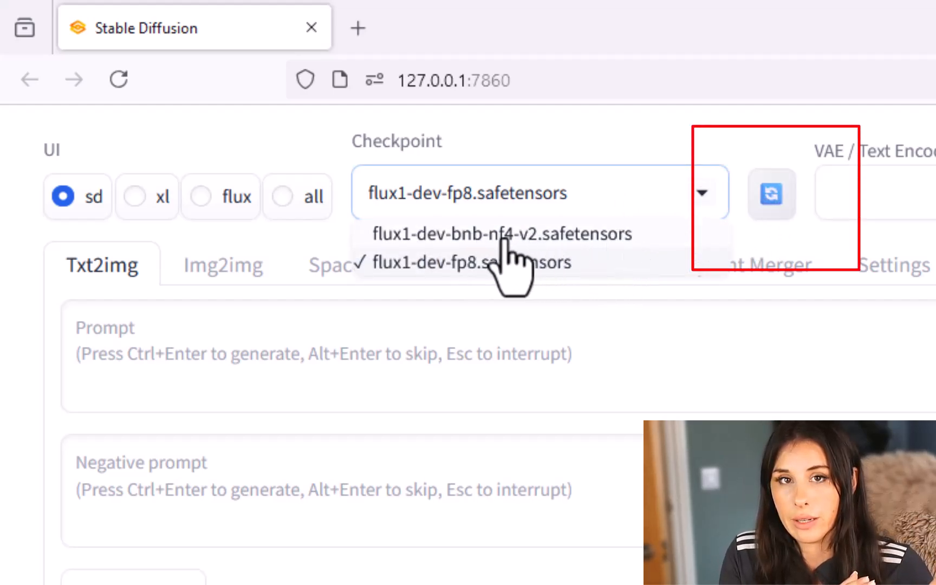
{"action": "left_click", "coordinate": [558, 235]}
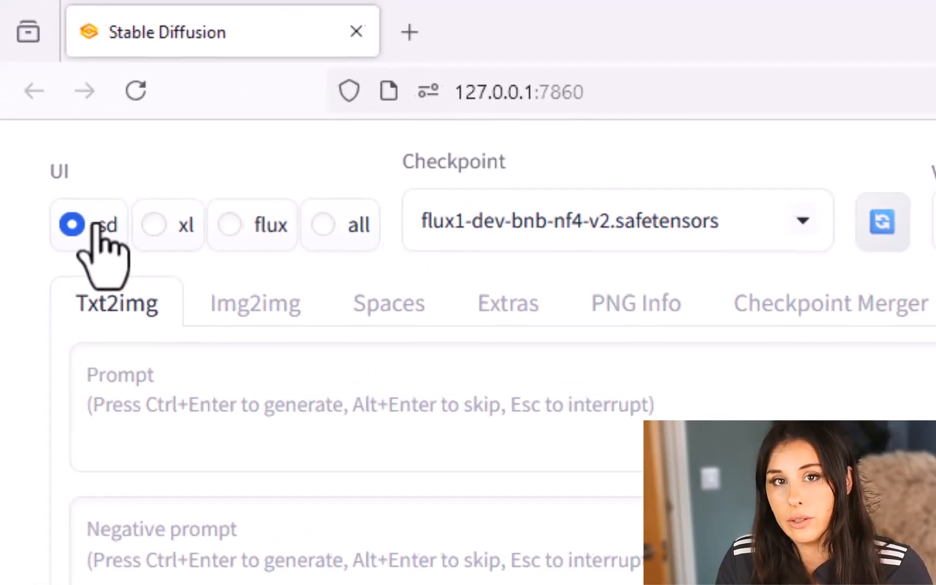
{"action": "left_click", "coordinate": [248, 245]}
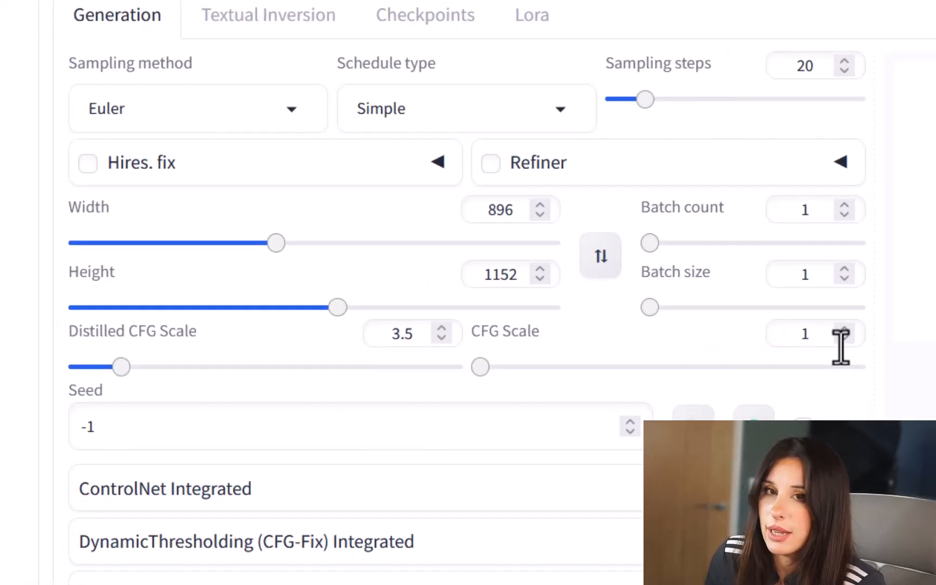
- Set the seed to 12345 and generate an image from the prompt "Astronaut in a jungle, cold color palette, muted colors, very detailed, sharp focus"
{"action": "double_click", "coordinate": [88, 427]}
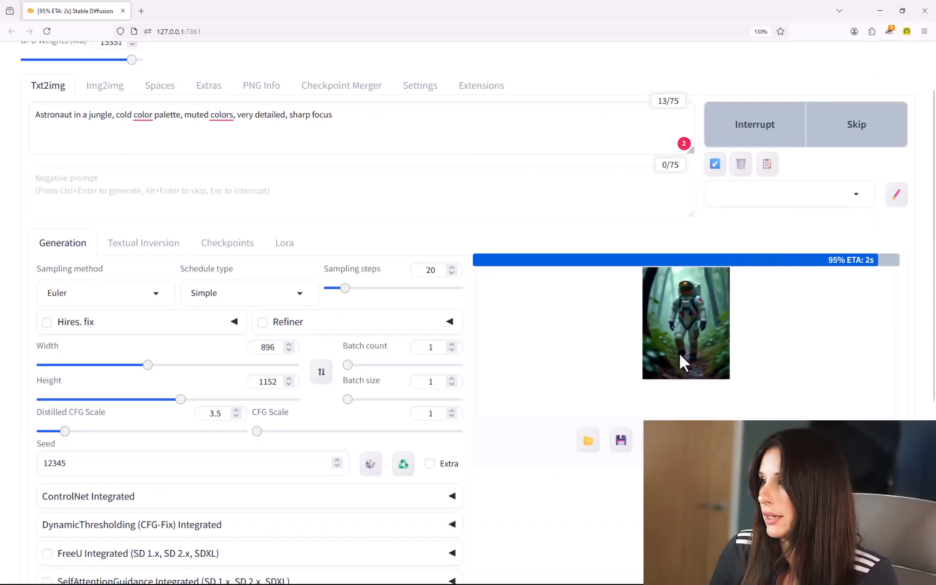
{"action": "left_click", "coordinate": [660, 366]}
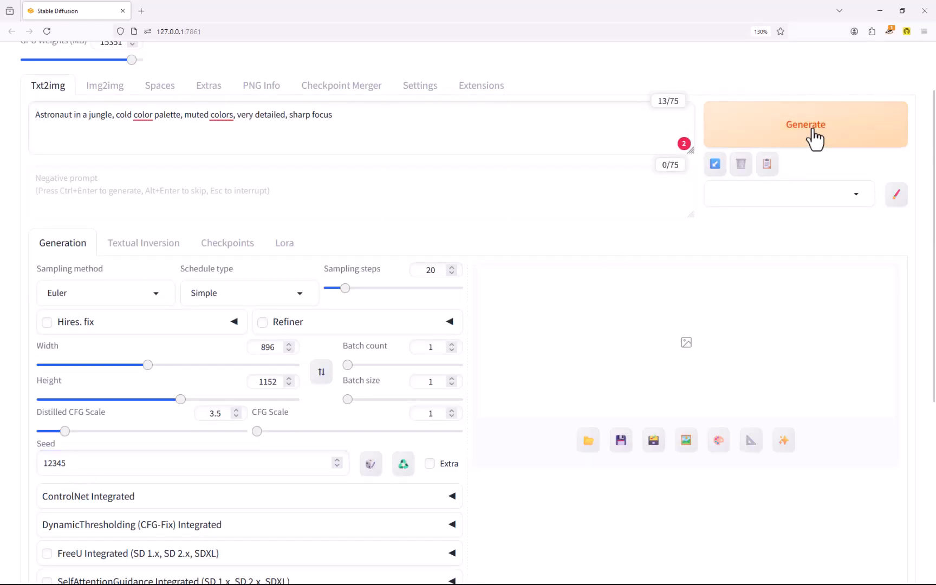
{"action": "left_click", "coordinate": [813, 133]}
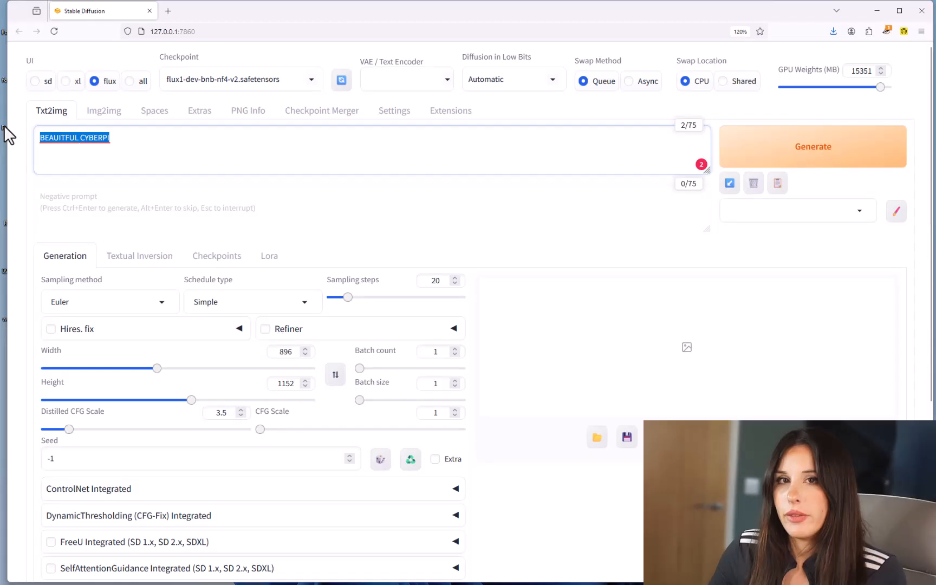
- Replace the prompt with "beautiful cyberpunk women, 4k" and generate an image from it
{"action": "type", "text": "beautiful cyberpunk "}
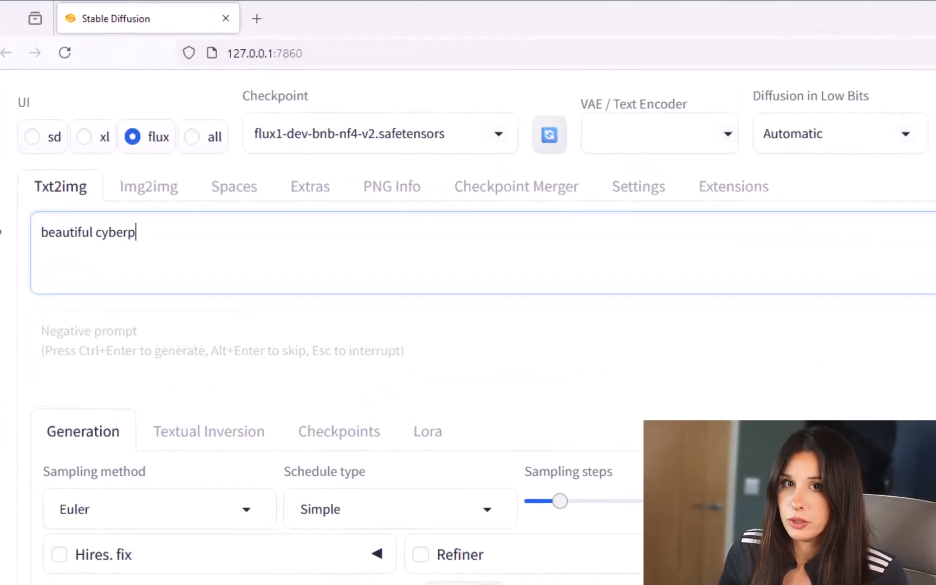
{"action": "type", "text": "women, 4k"}
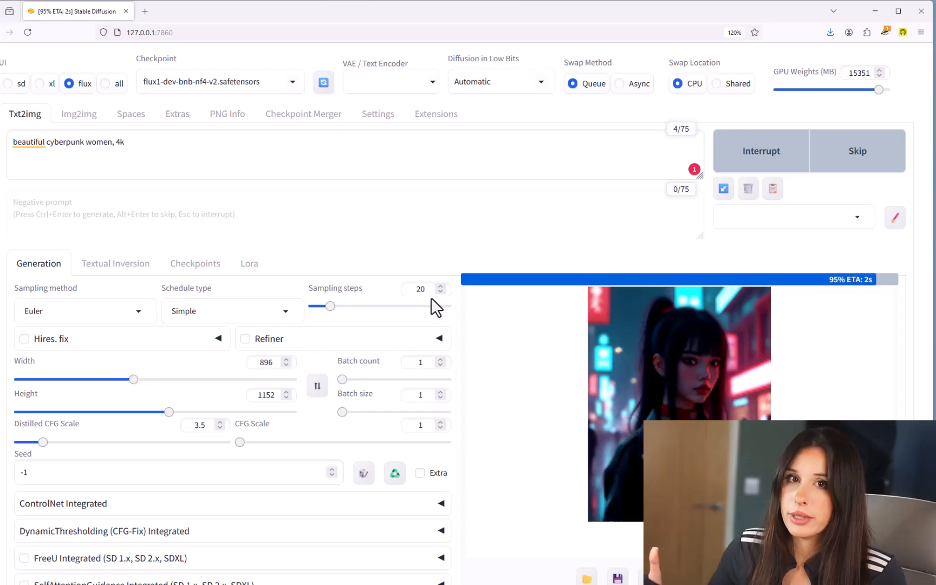
{"action": "left_click", "coordinate": [488, 325]}
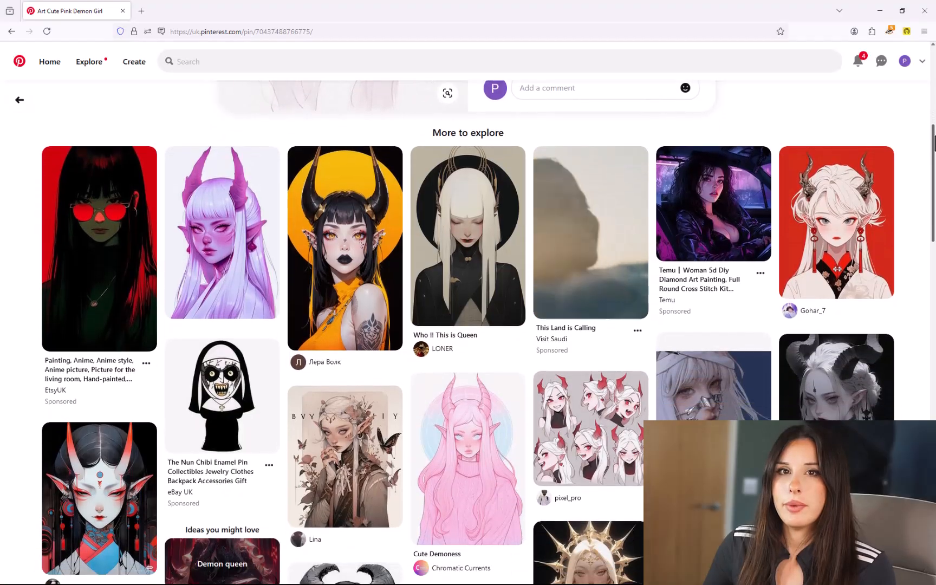
- Look for prompt ideas on Pinterest and Civitai, examining the generation data and prompt of the featured cyborg woman image
{"action": "scroll", "coordinate": [468, 325], "scroll_direction": "down", "scroll_amount": 1}
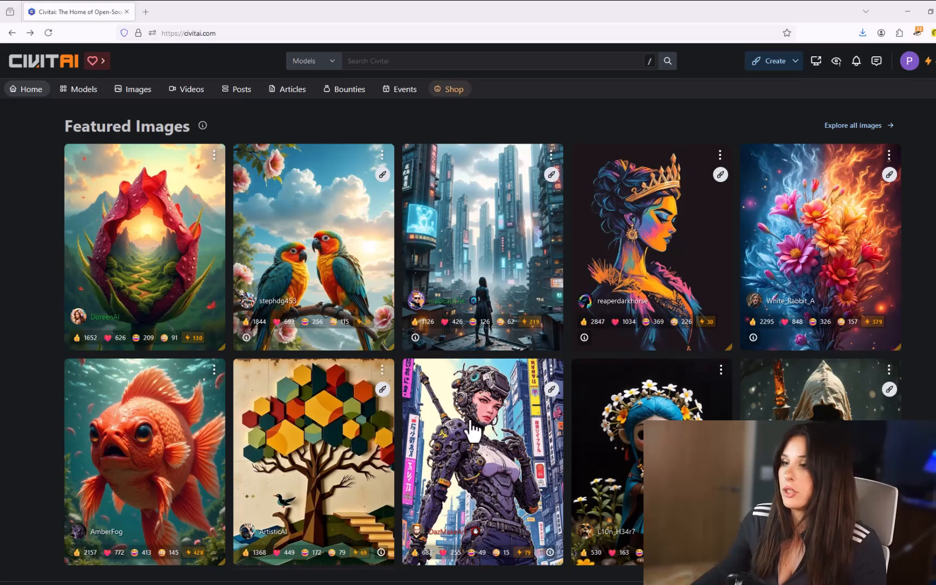
{"action": "left_click", "coordinate": [470, 423]}
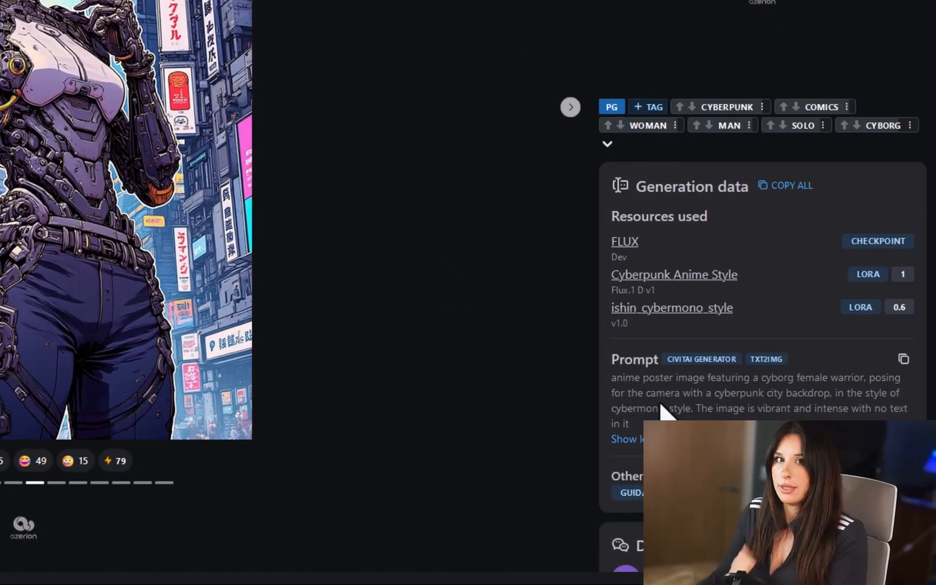
{"action": "scroll", "coordinate": [761, 464], "scroll_direction": "down", "scroll_amount": 1}
{"action": "left_click", "coordinate": [744, 461]}
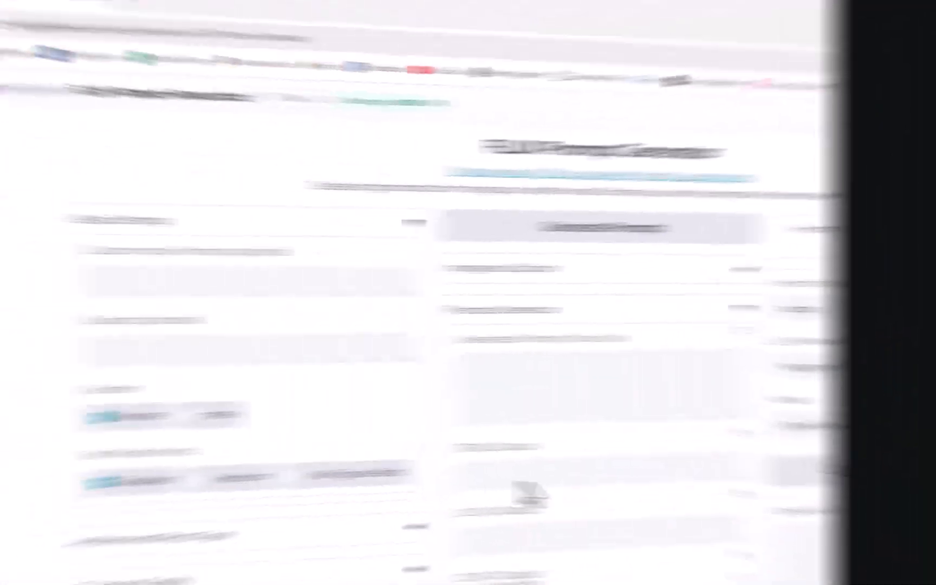
- In the FLUX Prompt Generator, enter "a girl" as the custom input prompt and choose photography as artform and high angle as photo type
{"action": "left_click", "coordinate": [294, 279]}
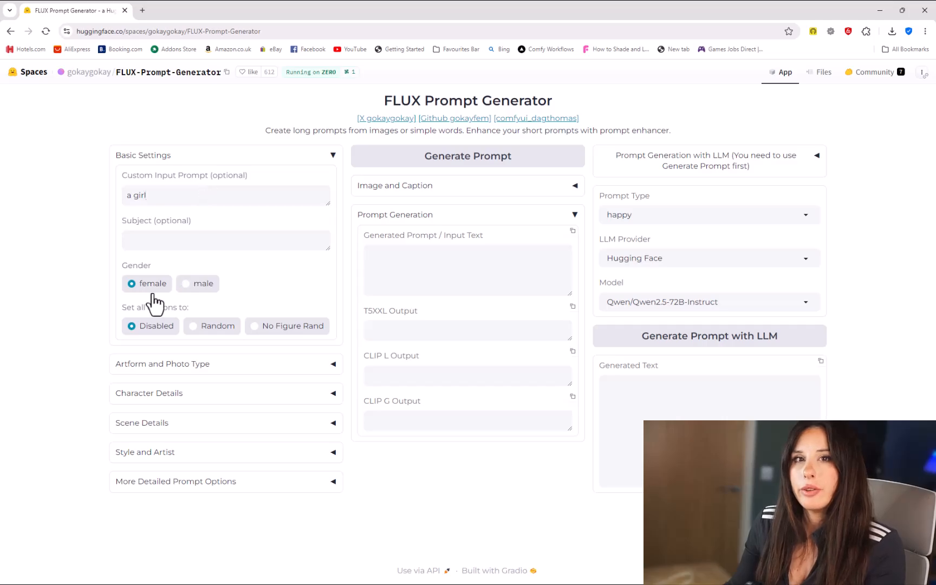
{"action": "left_click", "coordinate": [162, 364]}
{"action": "scroll", "coordinate": [163, 368], "scroll_direction": "down", "scroll_amount": 1}
{"action": "left_click", "coordinate": [162, 374]}
{"action": "left_click", "coordinate": [155, 355]}
{"action": "left_click", "coordinate": [173, 418]}
{"action": "scroll", "coordinate": [331, 167], "scroll_direction": "down", "scroll_amount": 2}
{"action": "left_click", "coordinate": [190, 308]}
- Set the character details to body type voluptuous, role "as a ((fashion model))" and clothing "white blouse, intricate lace, sheer sleeves"
{"action": "left_click", "coordinate": [141, 460]}
{"action": "scroll", "coordinate": [156, 460], "scroll_direction": "down", "scroll_amount": 4}
{"action": "left_click", "coordinate": [170, 275]}
{"action": "scroll", "coordinate": [172, 130], "scroll_direction": "up", "scroll_amount": 3}
{"action": "left_click", "coordinate": [158, 132]}
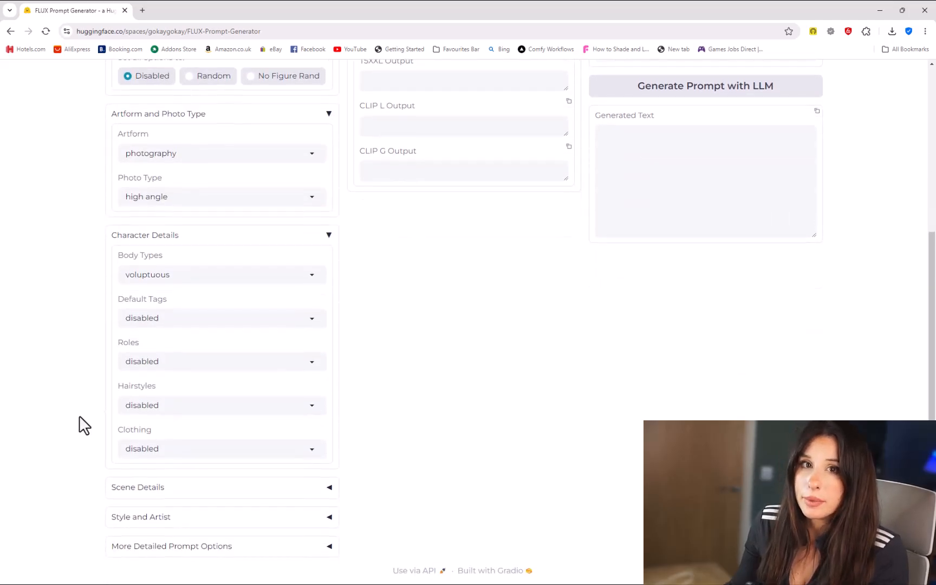
{"action": "left_click", "coordinate": [174, 361]}
{"action": "left_click", "coordinate": [271, 106]}
{"action": "left_click", "coordinate": [180, 449]}
{"action": "scroll", "coordinate": [303, 154], "scroll_direction": "down", "scroll_amount": 5}
{"action": "left_click", "coordinate": [209, 158]}
- Set the scene's place to a faraway planet with a unique and alien landscape, then generate the prompt and select its text
{"action": "left_click", "coordinate": [165, 487]}
{"action": "scroll", "coordinate": [175, 502], "scroll_direction": "down", "scroll_amount": 4}
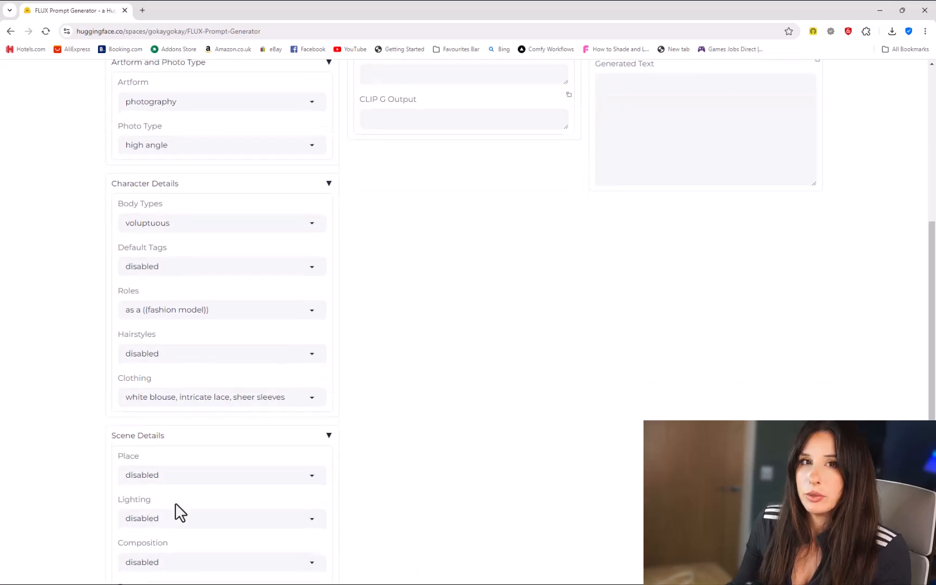
{"action": "left_click", "coordinate": [170, 304]}
{"action": "scroll", "coordinate": [197, 111], "scroll_direction": "down", "scroll_amount": 2}
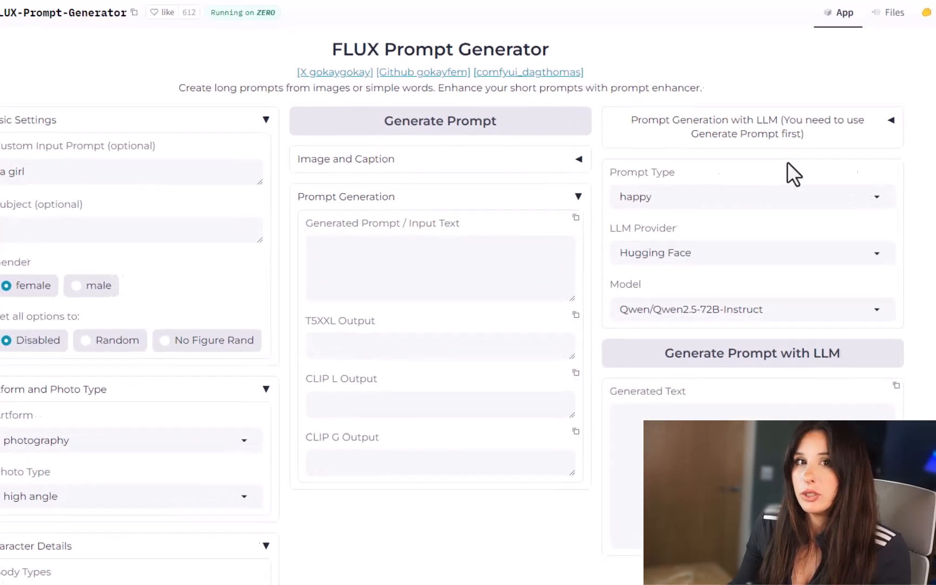
{"action": "left_click", "coordinate": [426, 93]}
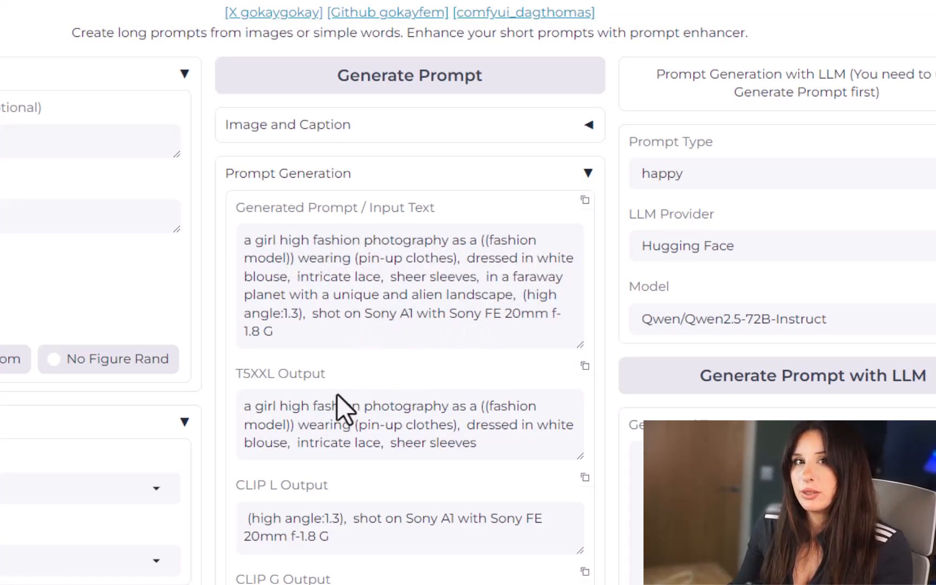
{"action": "left_click_drag", "start_coordinate": [304, 331], "coordinate": [206, 236]}
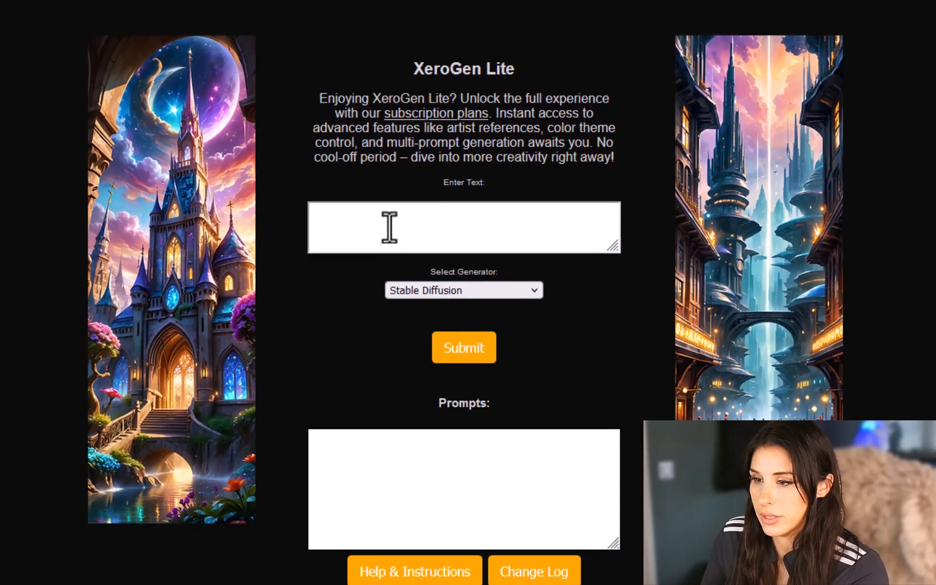
- Generate a prompt in XeroGen Lite from the text "elf girl" with Flux.1 as the generator
{"action": "left_click", "coordinate": [389, 241]}
{"action": "type", "text": "elf girl"}
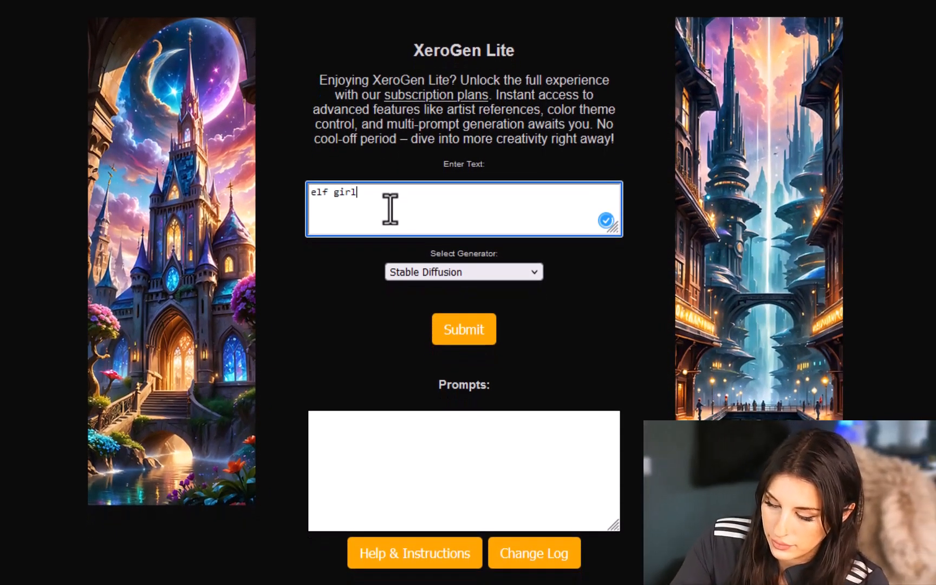
{"action": "left_click", "coordinate": [534, 273]}
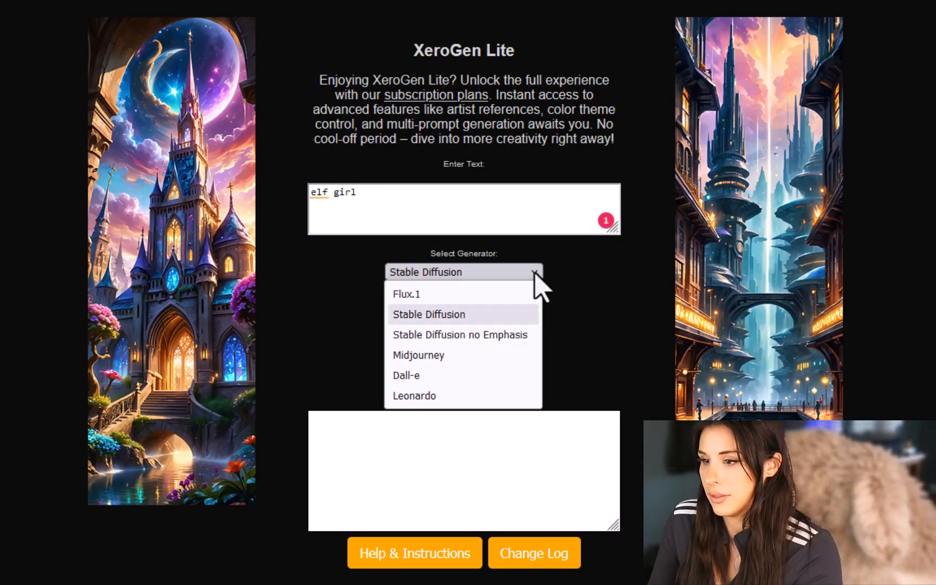
{"action": "left_click", "coordinate": [463, 296]}
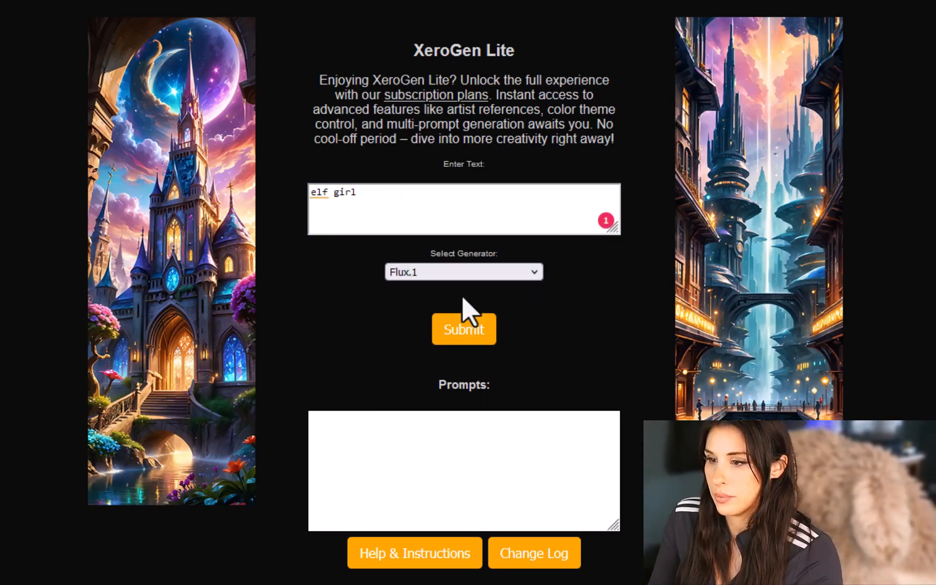
{"action": "left_click", "coordinate": [465, 328]}
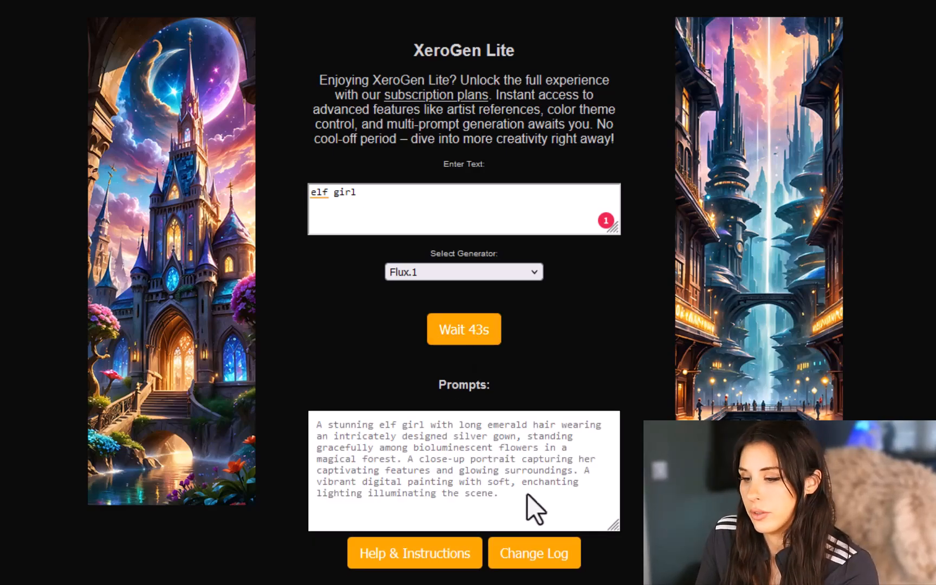
- Copy the whole generated elf girl prompt from the Prompts box
{"action": "left_click_drag", "start_coordinate": [514, 498], "coordinate": [332, 429]}
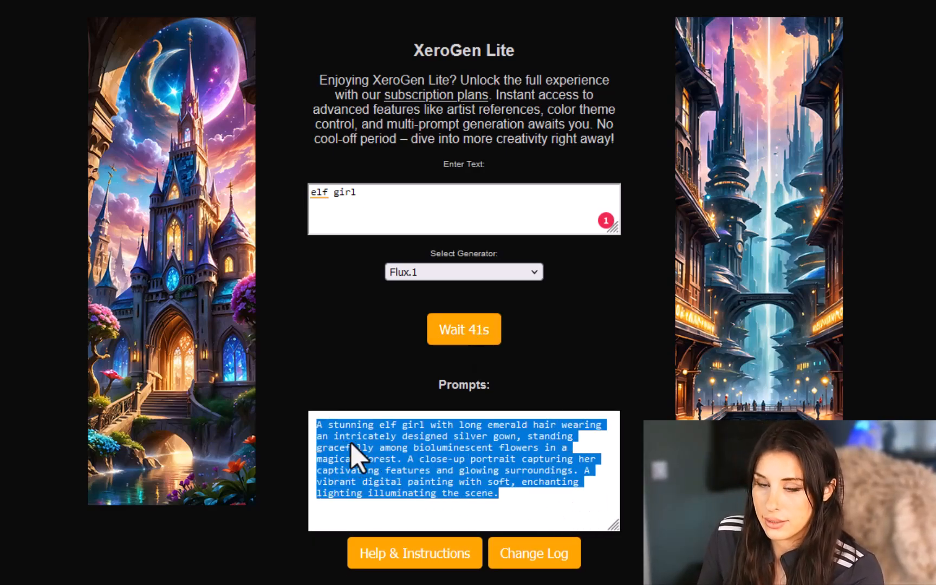
{"action": "right_click", "coordinate": [373, 443]}
{"action": "left_click", "coordinate": [444, 235]}
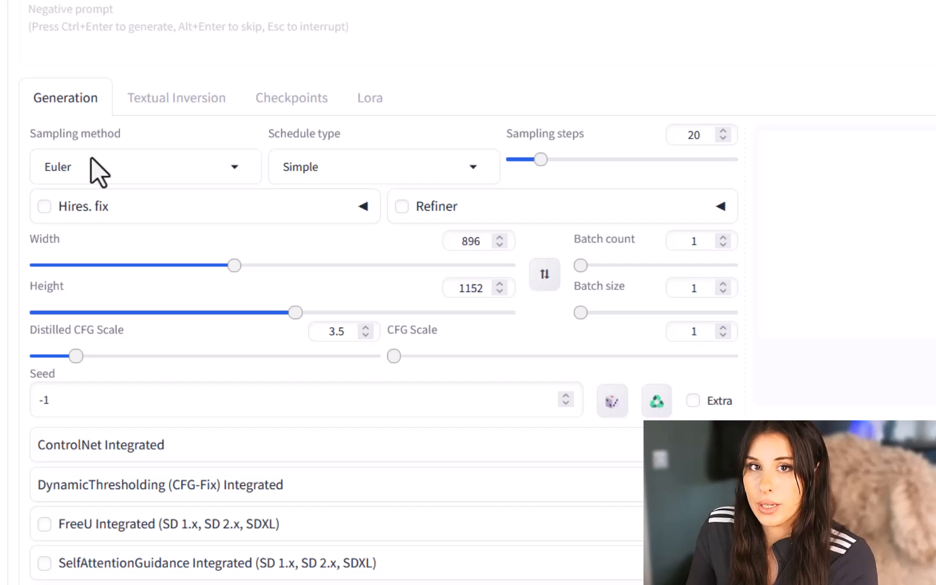
- Set the sampling steps to 40 in the Forge web UI
{"action": "double_click", "coordinate": [687, 135]}
{"action": "type", "text": "40"}
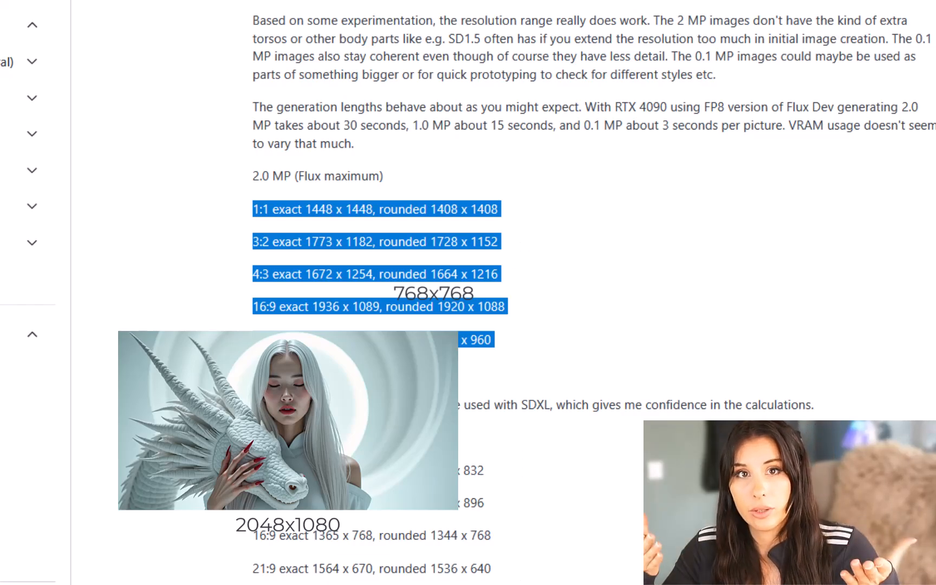
- Review the suggested Flux image resolutions in the post, from the 2.0 MP maximum to the 0.1 MP minimum list
{"action": "left_click", "coordinate": [522, 478]}
{"action": "scroll", "coordinate": [523, 478], "scroll_direction": "down", "scroll_amount": 3}
{"action": "scroll", "coordinate": [523, 292], "scroll_direction": "down", "scroll_amount": 3}
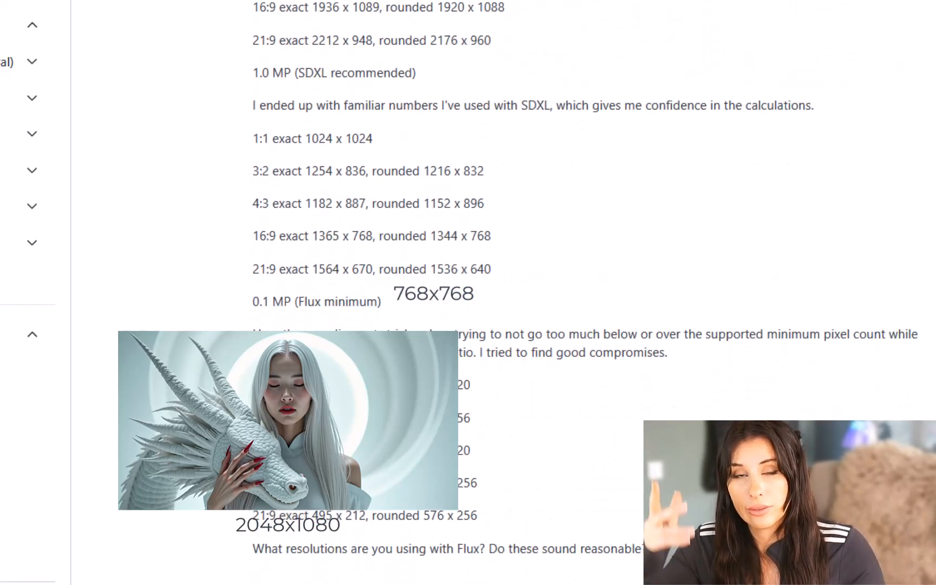
{"action": "left_click_drag", "start_coordinate": [253, 379], "coordinate": [502, 548]}
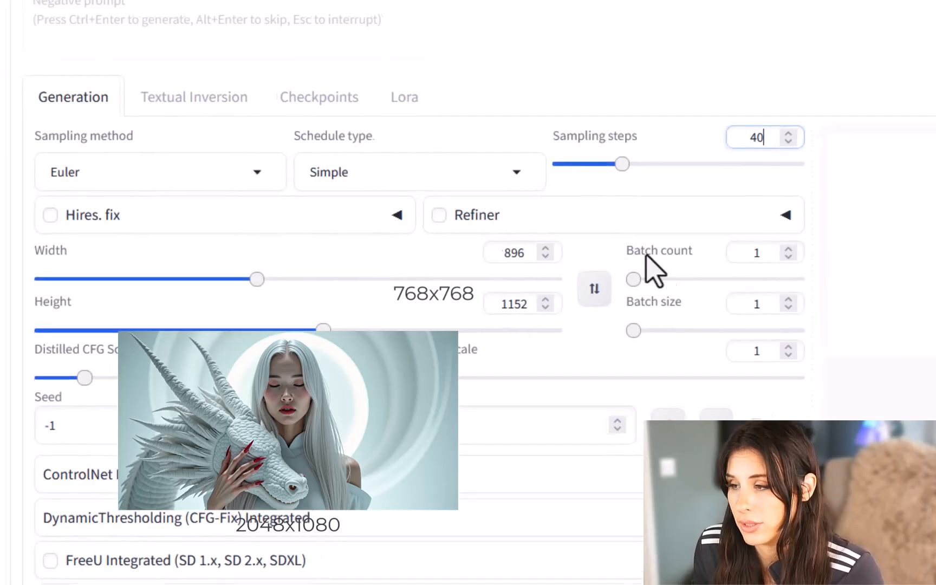
- Raise the batch count to 6 and generate the images from the silver-haired woman and white dragon prompt
{"action": "left_click", "coordinate": [796, 245]}
{"action": "left_click", "coordinate": [796, 245]}
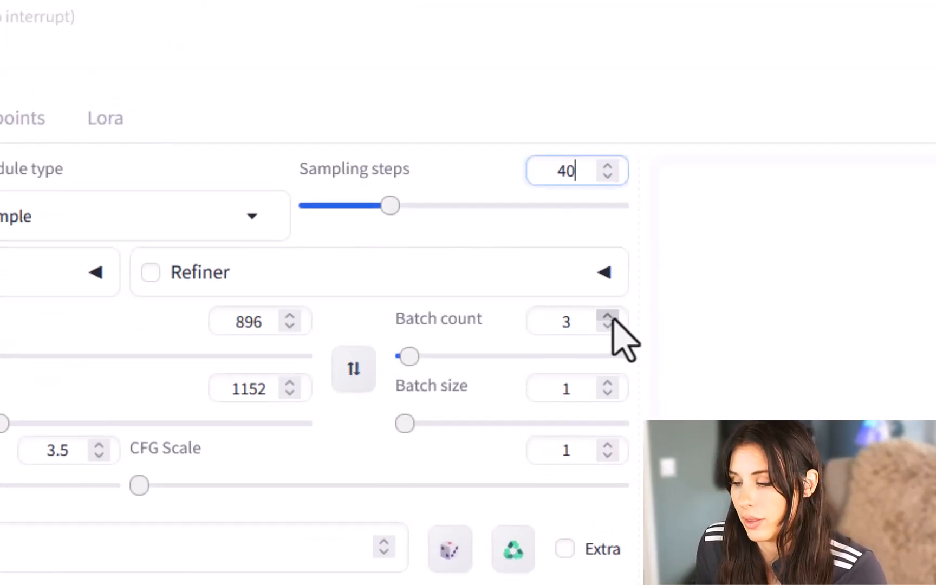
{"action": "left_click", "coordinate": [613, 320]}
{"action": "left_click", "coordinate": [613, 320]}
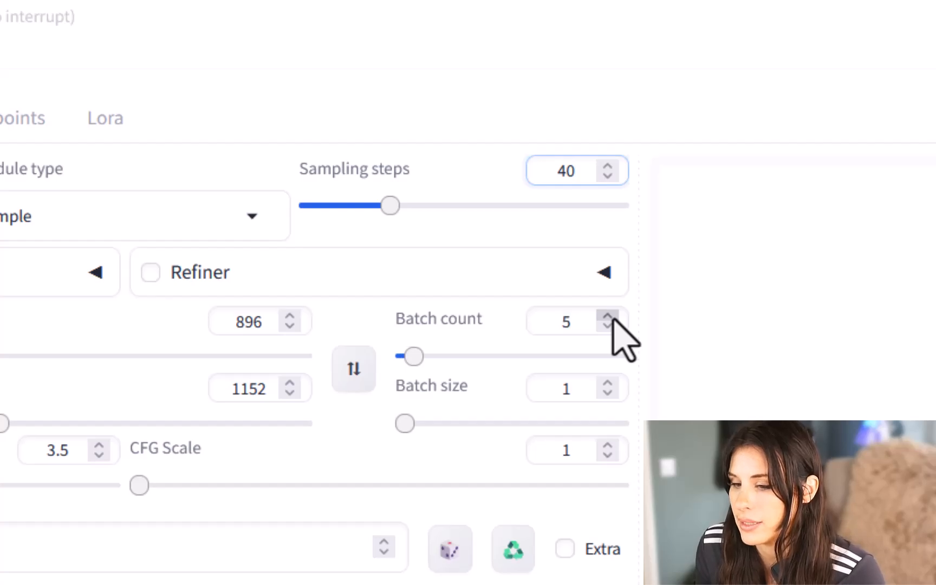
{"action": "left_click", "coordinate": [614, 320]}
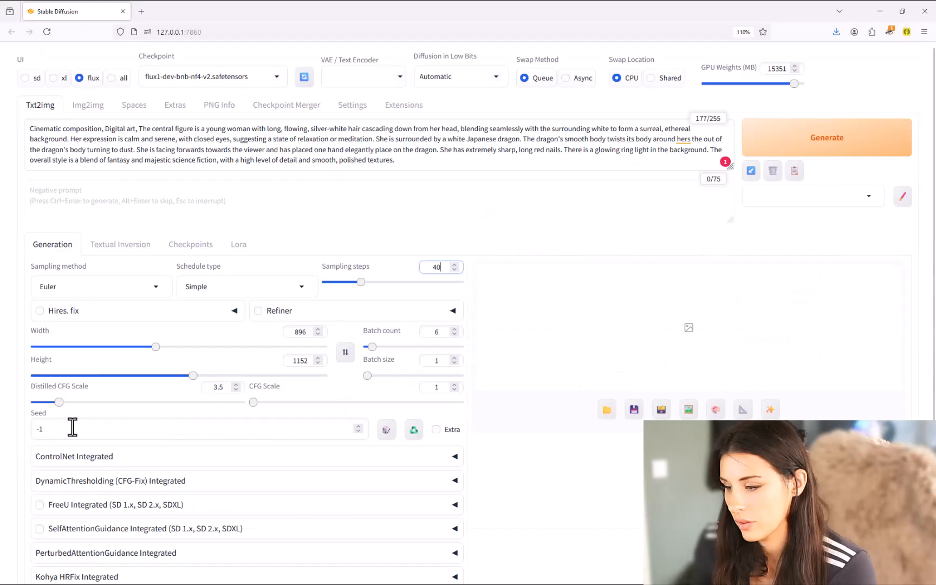
{"action": "key", "text": "ctrl+Return"}
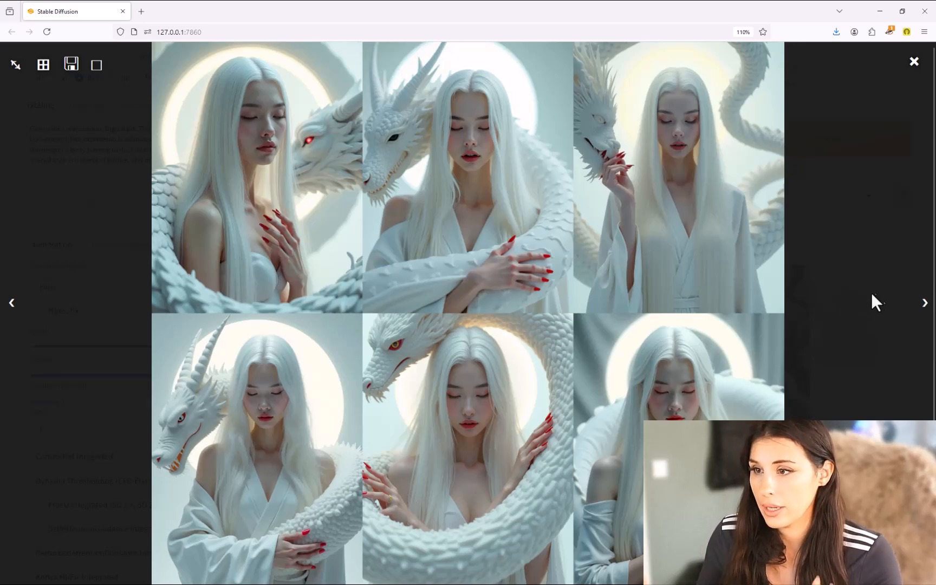
- View the first two generated dragon images individually at full size
{"action": "left_click", "coordinate": [925, 308]}
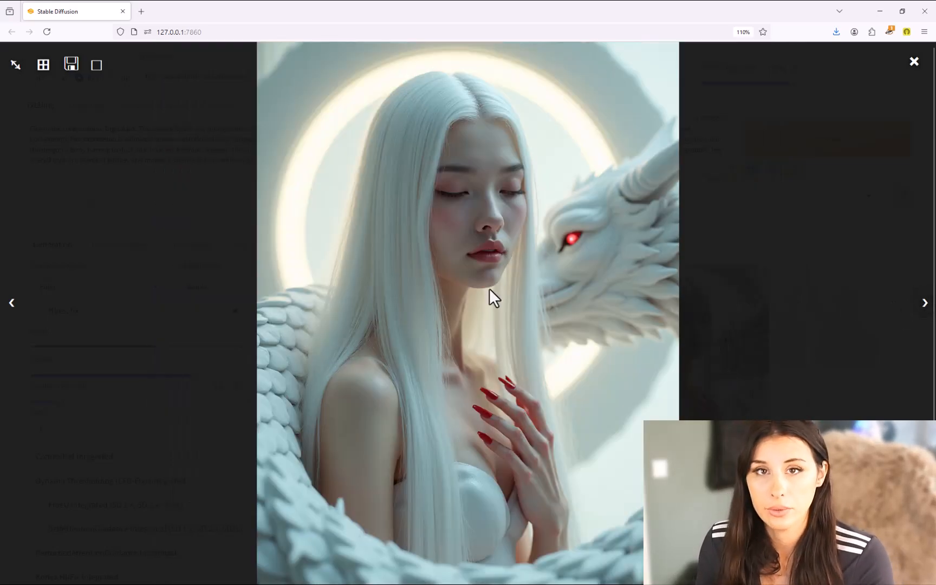
{"action": "left_click", "coordinate": [925, 311]}
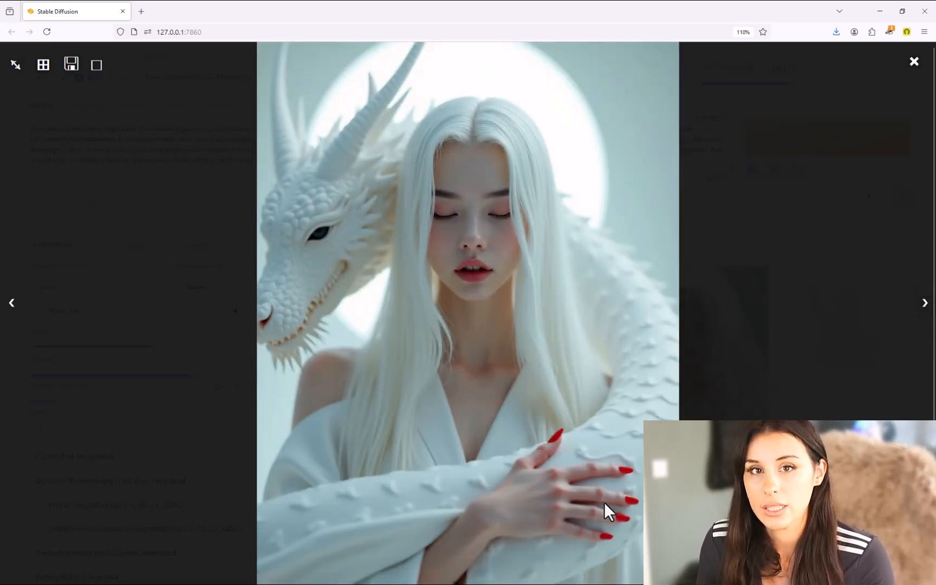
- View the next generated dragon image at full size, then close the full-size view
{"action": "left_click", "coordinate": [924, 309]}
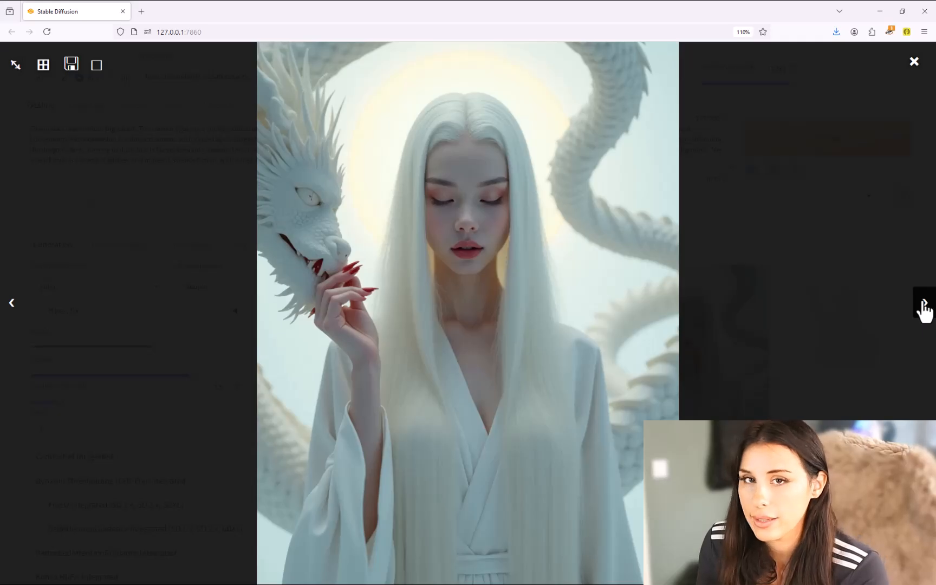
{"action": "key", "text": "Escape"}
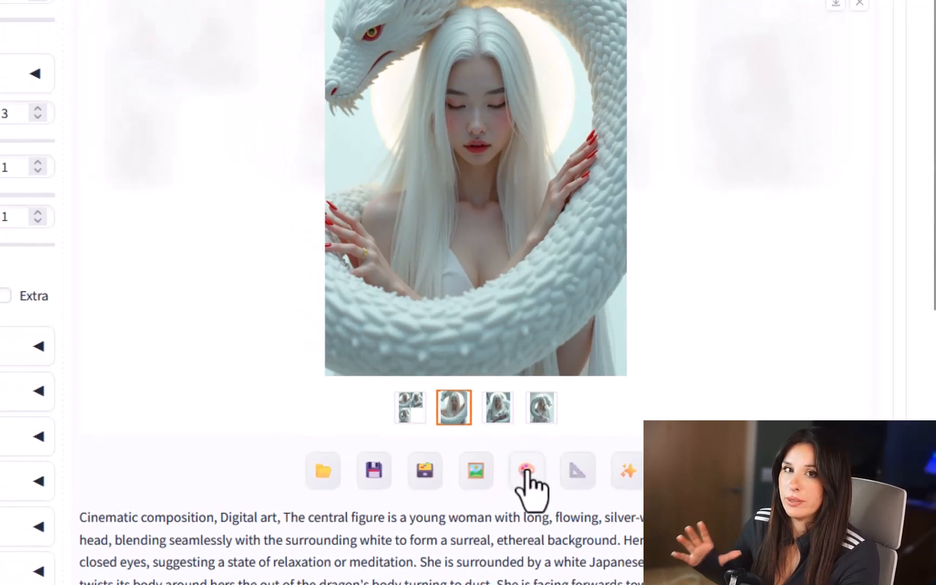
- Send the image of the woman encircled by the dragon to inpainting and mask her bare leg below the dragon's coil
{"action": "left_click", "coordinate": [498, 467]}
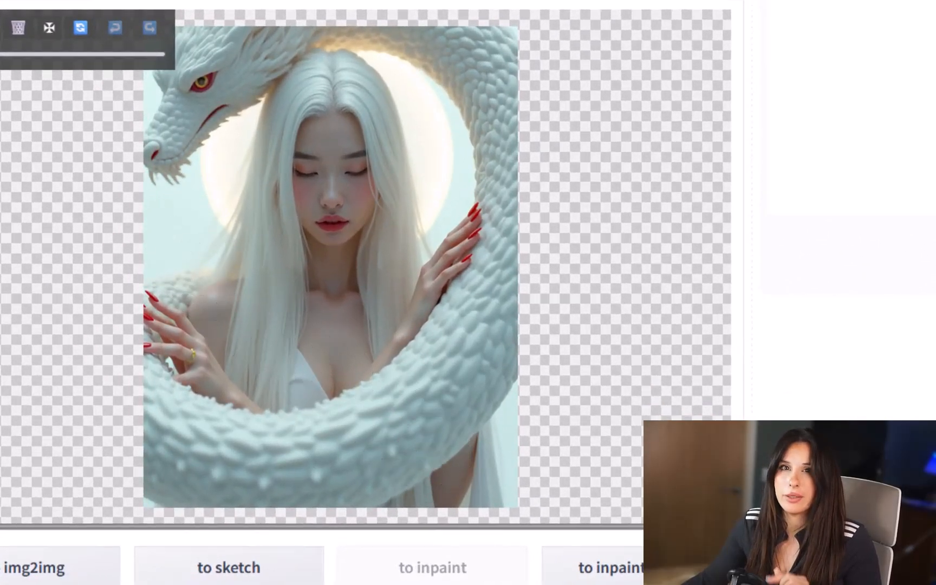
{"action": "mouse_move", "coordinate": [490, 469]}
{"action": "left_mouse_down"}
{"action": "mouse_move", "coordinate": [456, 489]}
{"action": "mouse_move", "coordinate": [440, 490]}
{"action": "mouse_move", "coordinate": [493, 450]}
{"action": "mouse_move", "coordinate": [481, 449]}
{"action": "mouse_move", "coordinate": [479, 487]}
{"action": "left_mouse_up"}
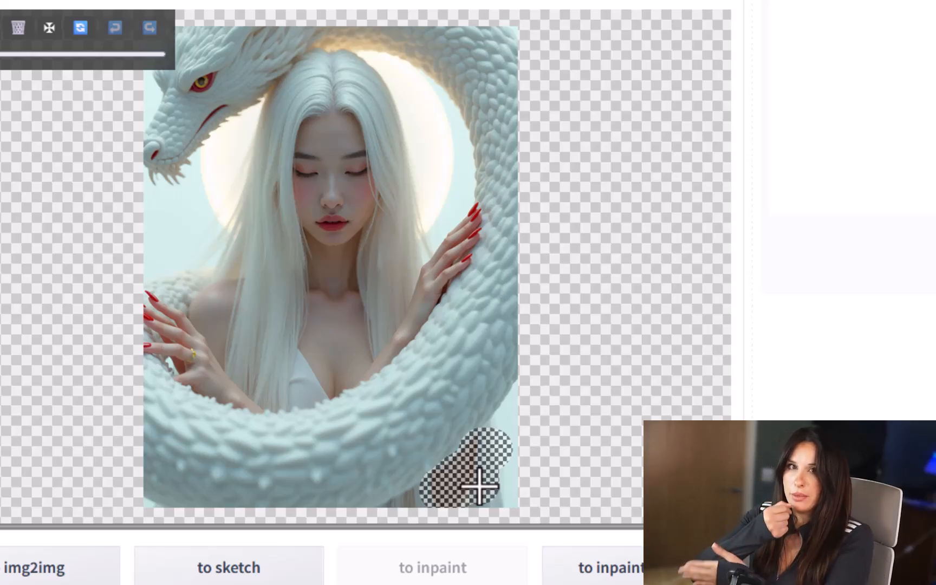
{"action": "left_click_drag", "start_coordinate": [479, 486], "coordinate": [489, 425]}
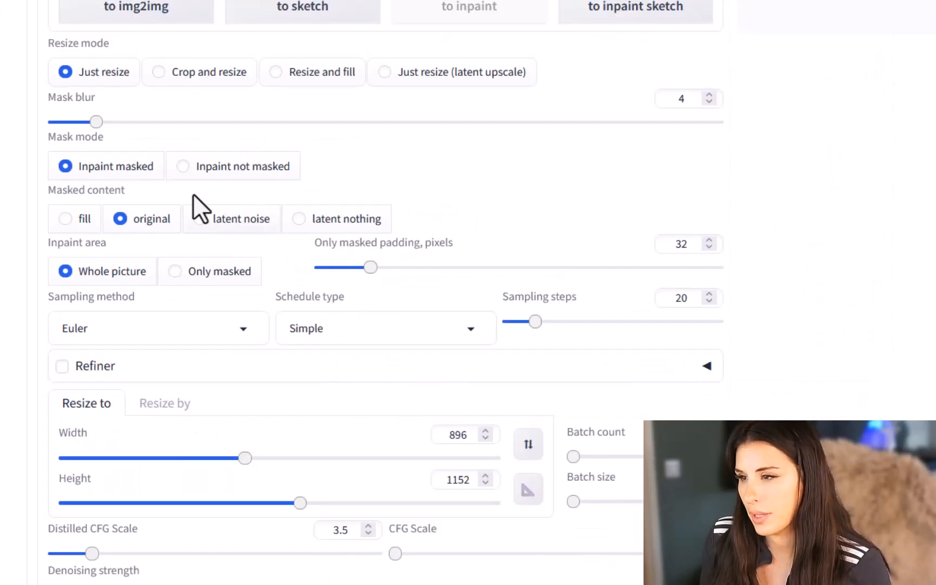
- Set the inpainting mask blur to 8 and the denoising strength to 0.85
{"action": "double_click", "coordinate": [664, 99]}
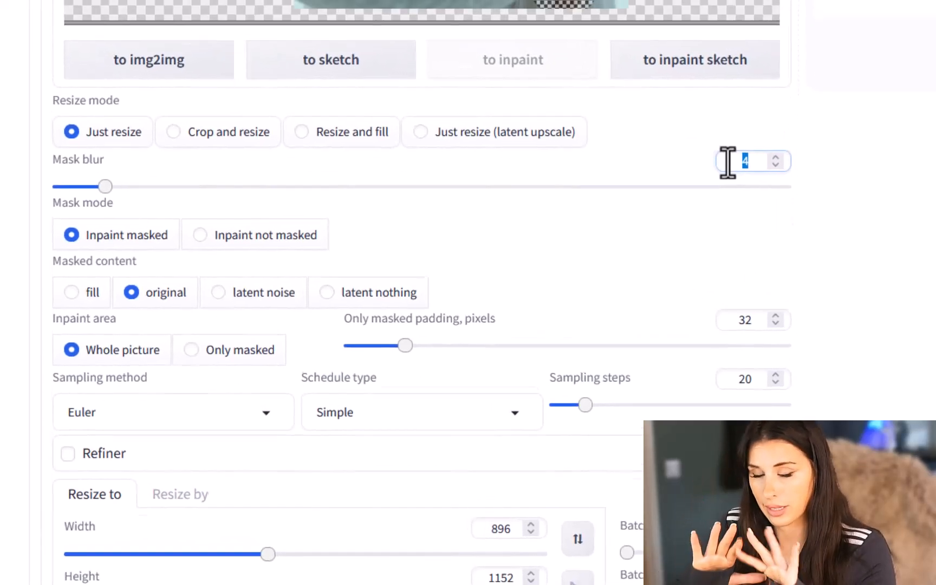
{"action": "type", "text": "8"}
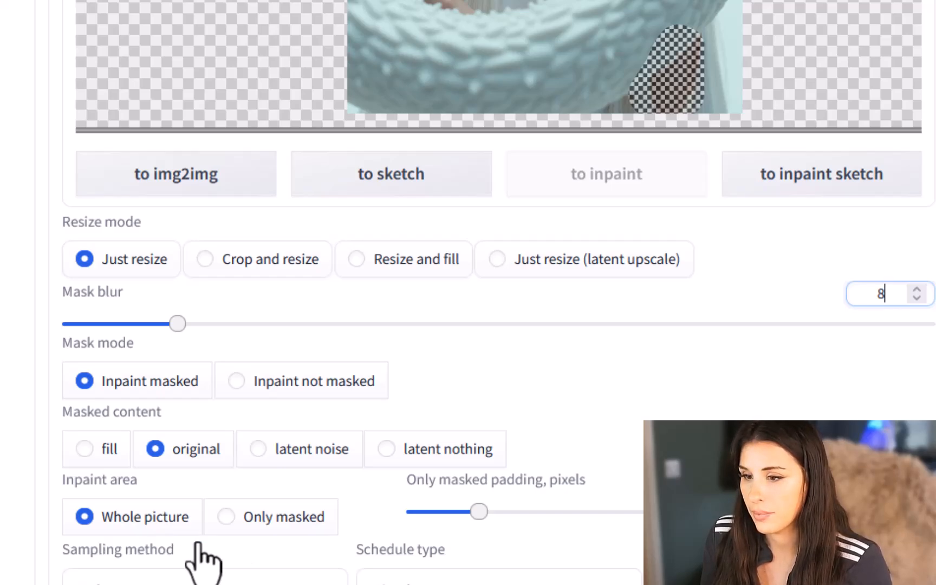
{"action": "scroll", "coordinate": [157, 547], "scroll_direction": "down", "scroll_amount": 7}
{"action": "scroll", "coordinate": [895, 408], "scroll_direction": "down", "scroll_amount": 3}
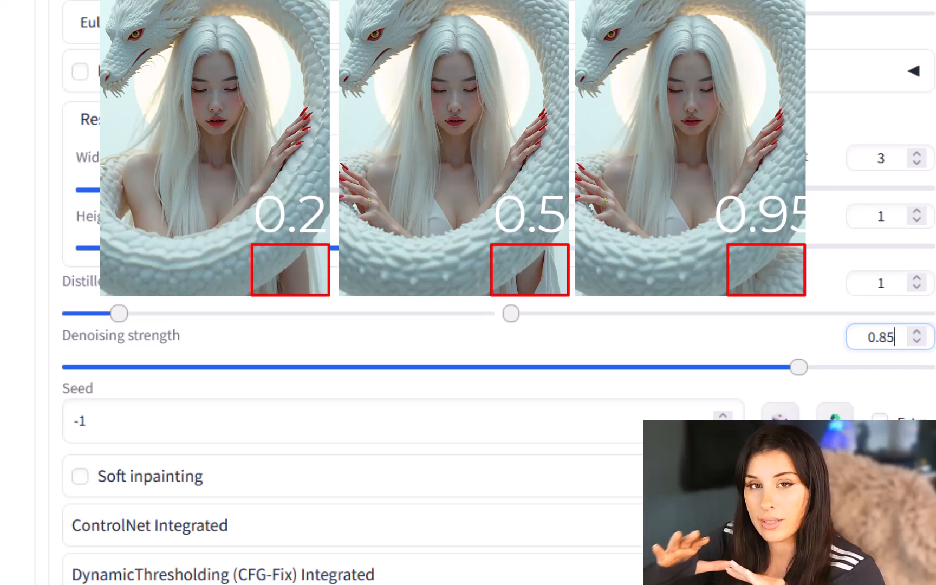
- Generate inpainted variations from the prompt "White light weight transparent fabric, Gaussian blur" and view them at full size
{"action": "scroll", "coordinate": [466, 335], "scroll_direction": "up", "scroll_amount": 15}
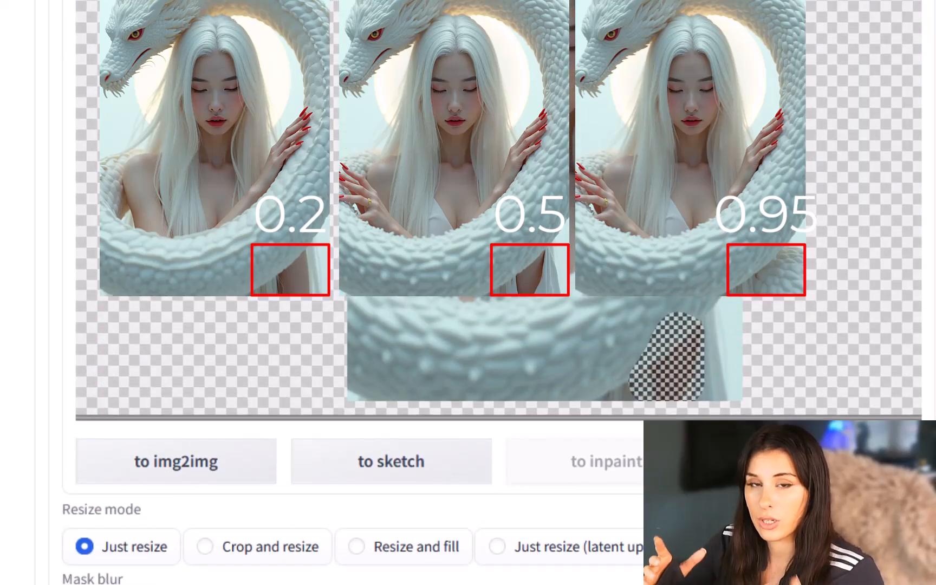
{"action": "scroll", "coordinate": [466, 336], "scroll_direction": "up", "scroll_amount": 1}
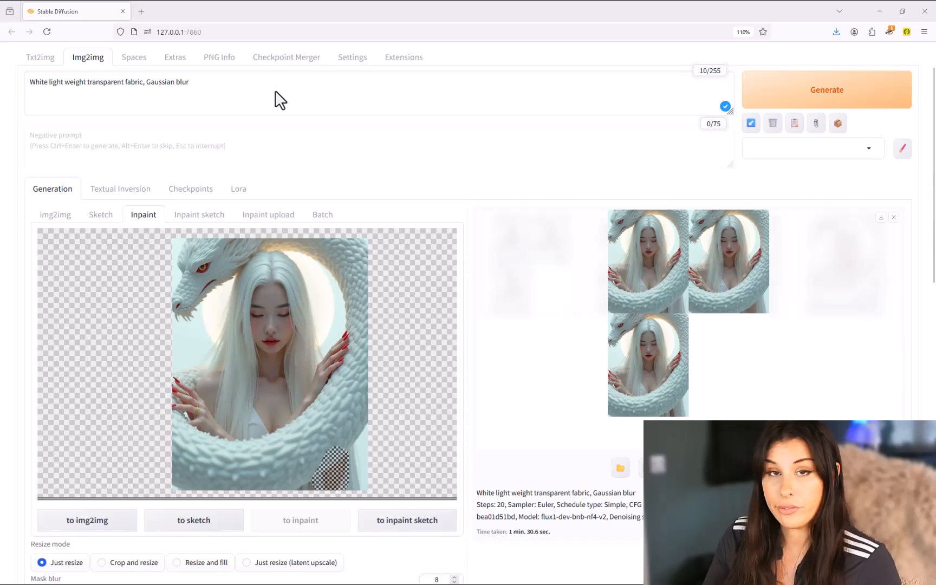
{"action": "left_click", "coordinate": [642, 276]}
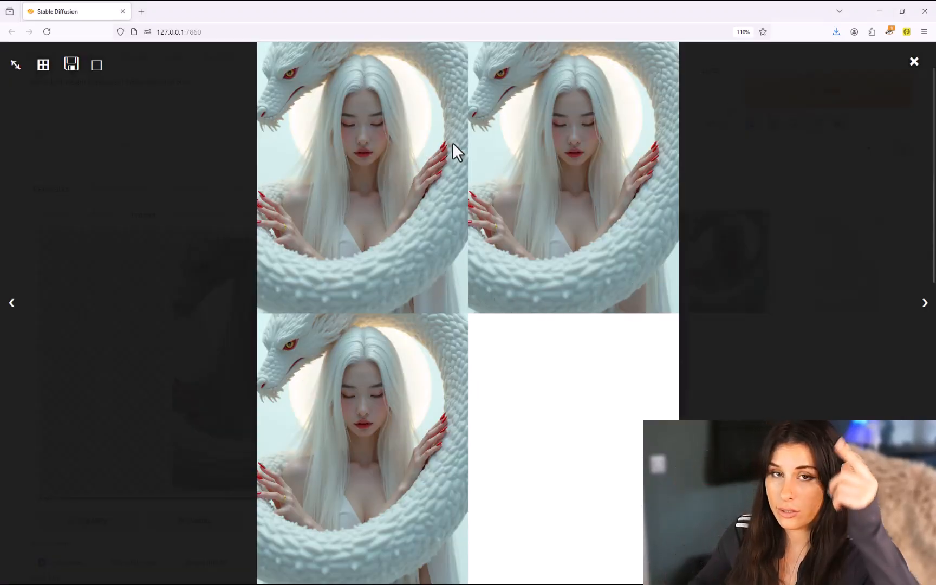
{"action": "left_click", "coordinate": [425, 428]}
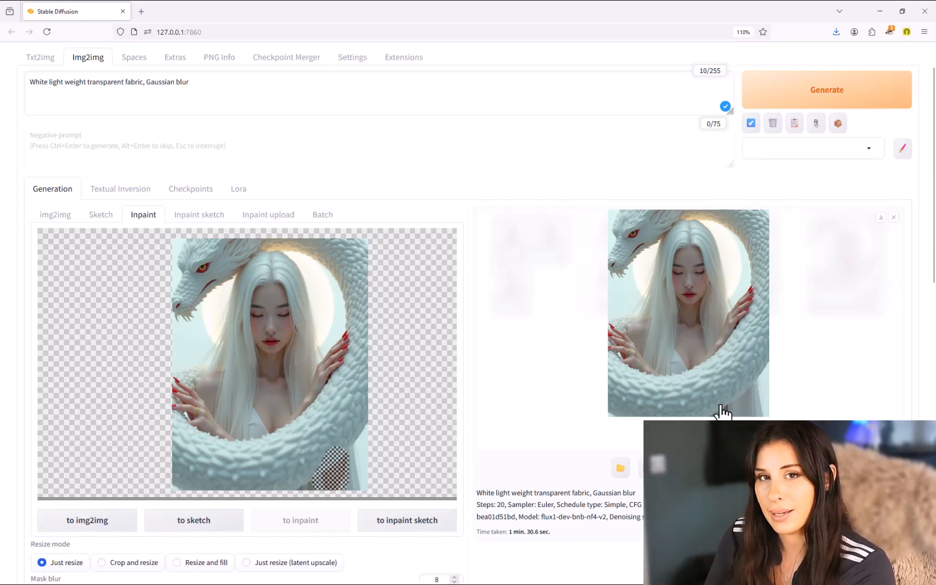
- Send the first inpainted image to img2img and clear the prompt there
{"action": "scroll", "coordinate": [672, 309], "scroll_direction": "down", "scroll_amount": 1}
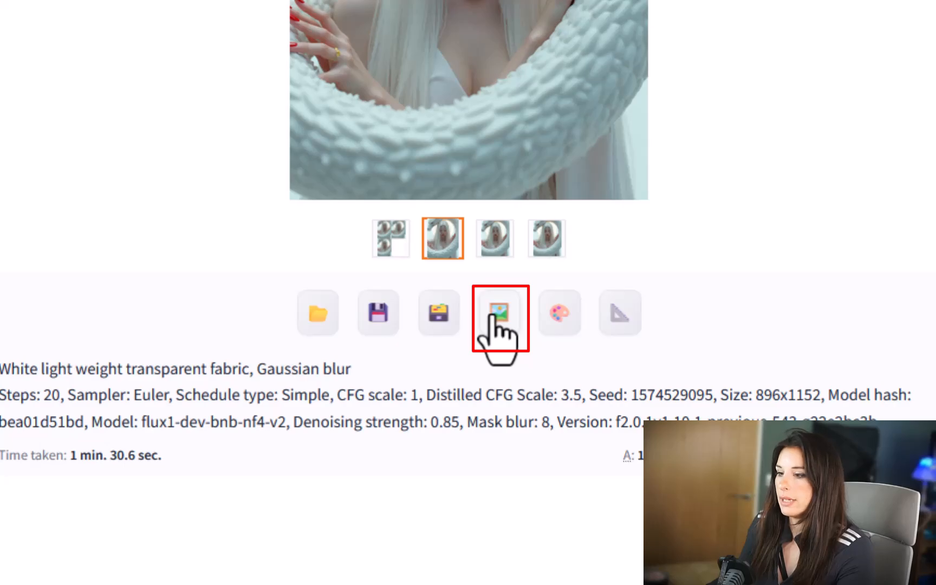
{"action": "left_click", "coordinate": [493, 317]}
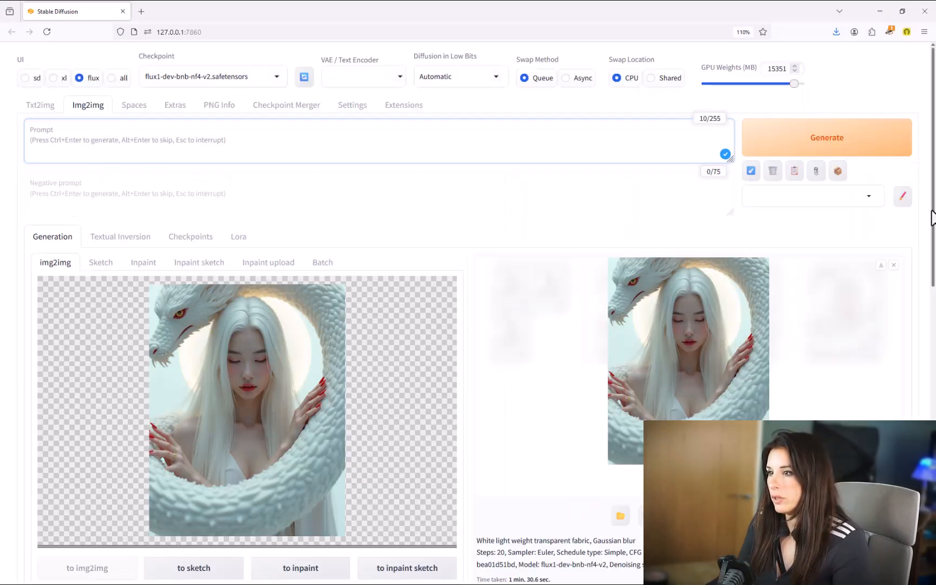
- Set the img2img output to resize by a scale of 2 and check the resulting resolution
{"action": "left_click_drag", "start_coordinate": [932, 217], "coordinate": [915, 407]}
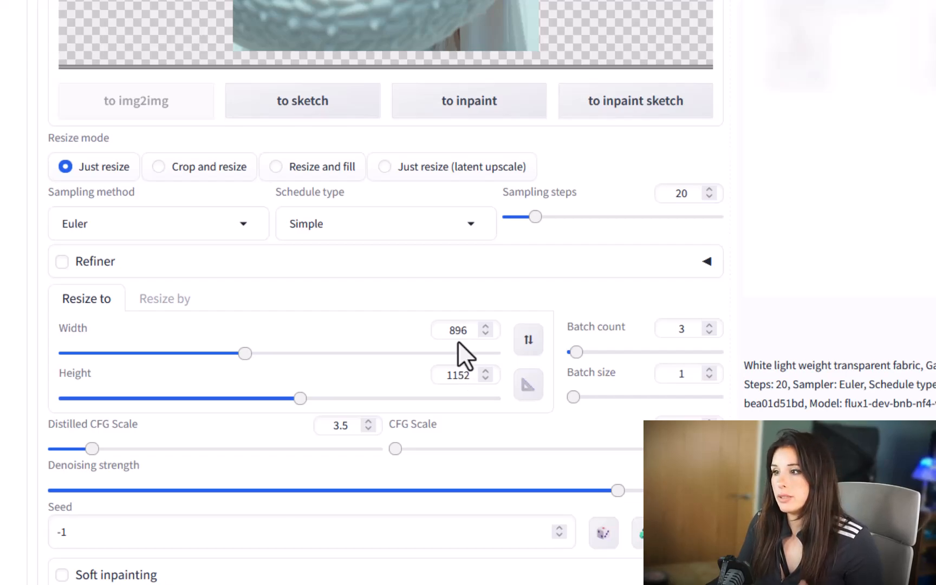
{"action": "left_click", "coordinate": [156, 303]}
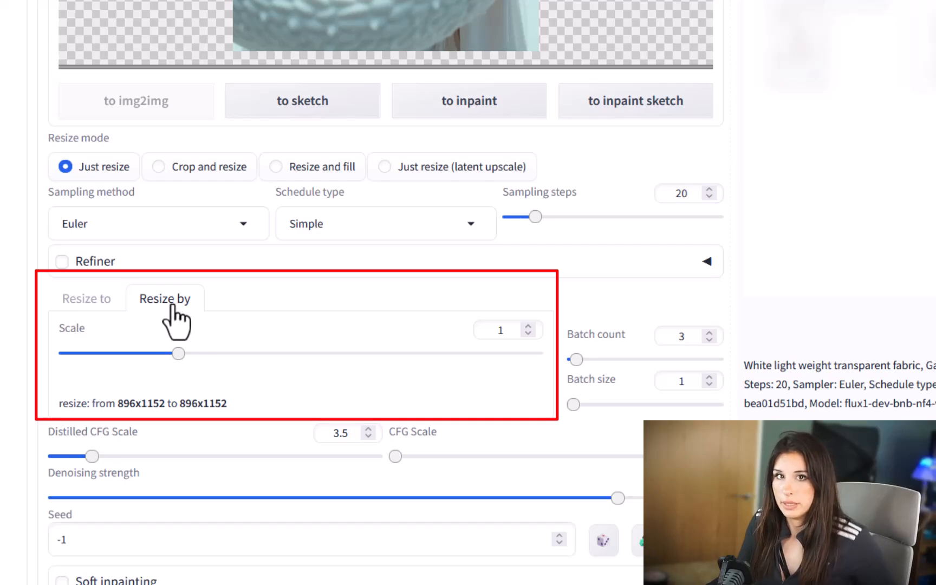
{"action": "left_click", "coordinate": [512, 331]}
{"action": "double_click", "coordinate": [512, 331]}
{"action": "type", "text": "2"}
{"action": "left_click_drag", "start_coordinate": [117, 403], "coordinate": [234, 404]}
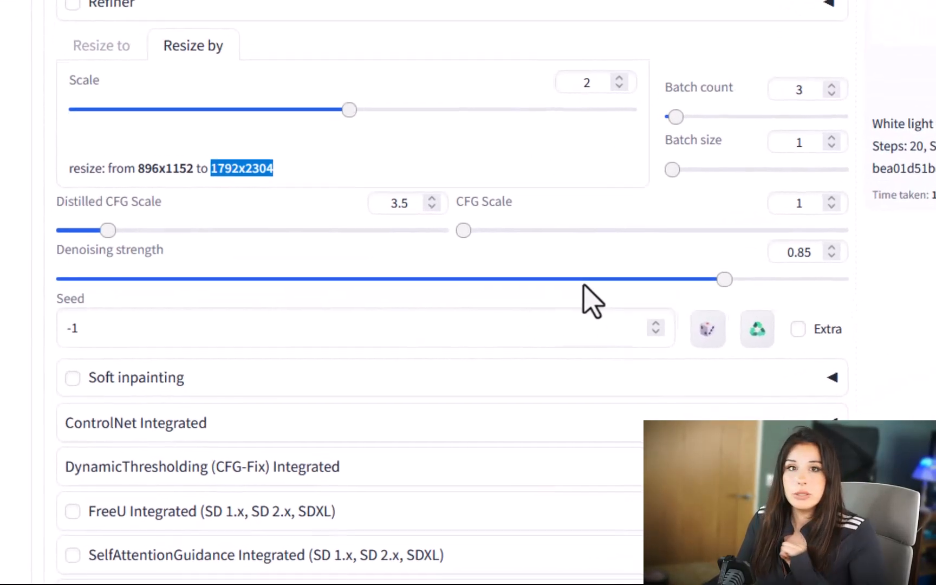
- Reduce the denoising strength to 0 and the batch count to 1
{"action": "left_click_drag", "start_coordinate": [391, 416], "coordinate": [376, 419]}
{"action": "left_click_drag", "start_coordinate": [705, 277], "coordinate": [56, 271]}
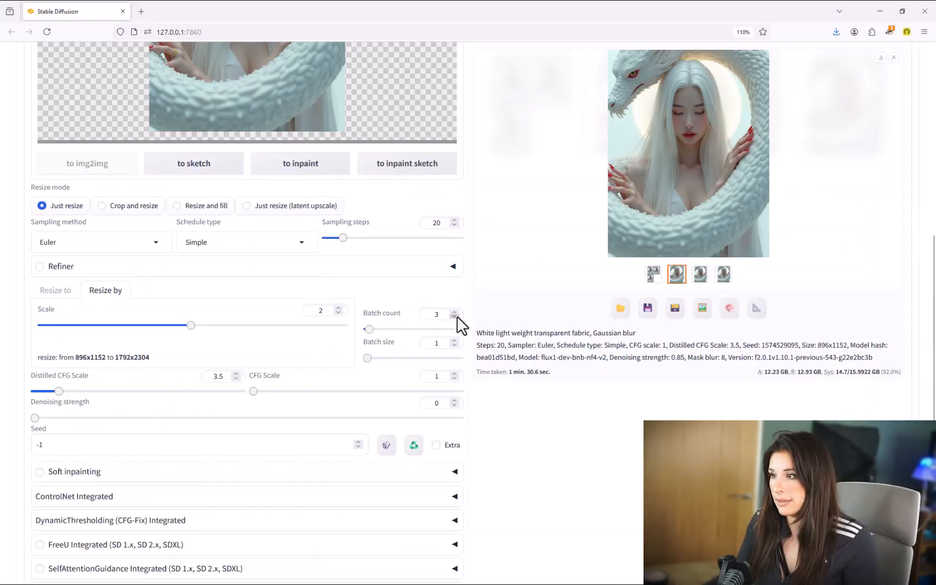
{"action": "double_click", "coordinate": [456, 317]}
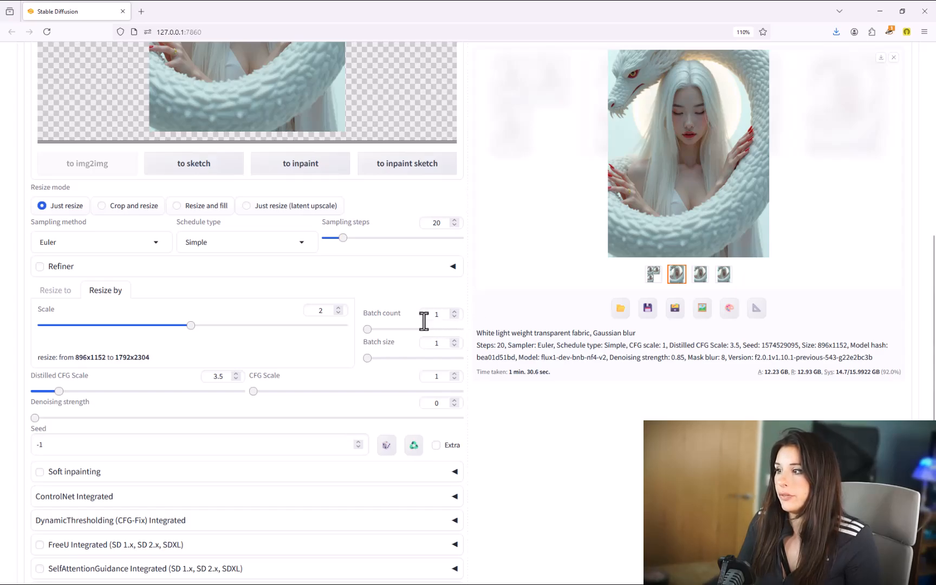
- Generate the upscaled dragon image with an empty prompt and open the result
{"action": "scroll", "coordinate": [934, 325], "scroll_direction": "up", "scroll_amount": 3}
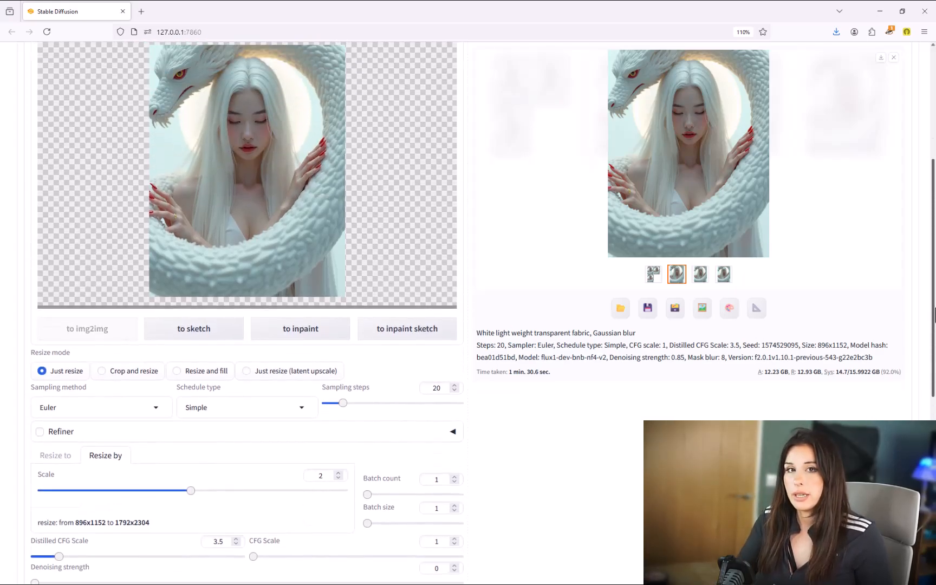
{"action": "scroll", "coordinate": [934, 325], "scroll_direction": "up", "scroll_amount": 4}
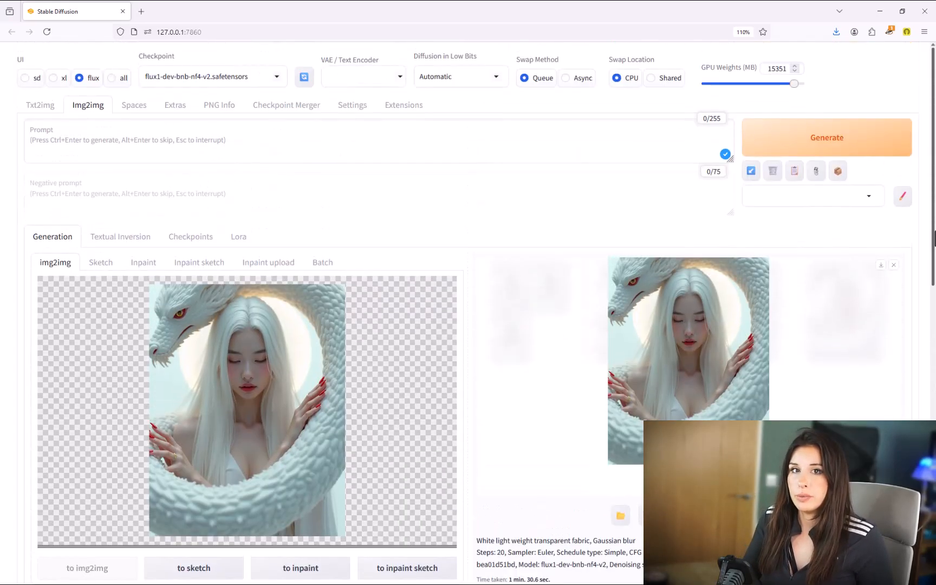
{"action": "left_click", "coordinate": [841, 146]}
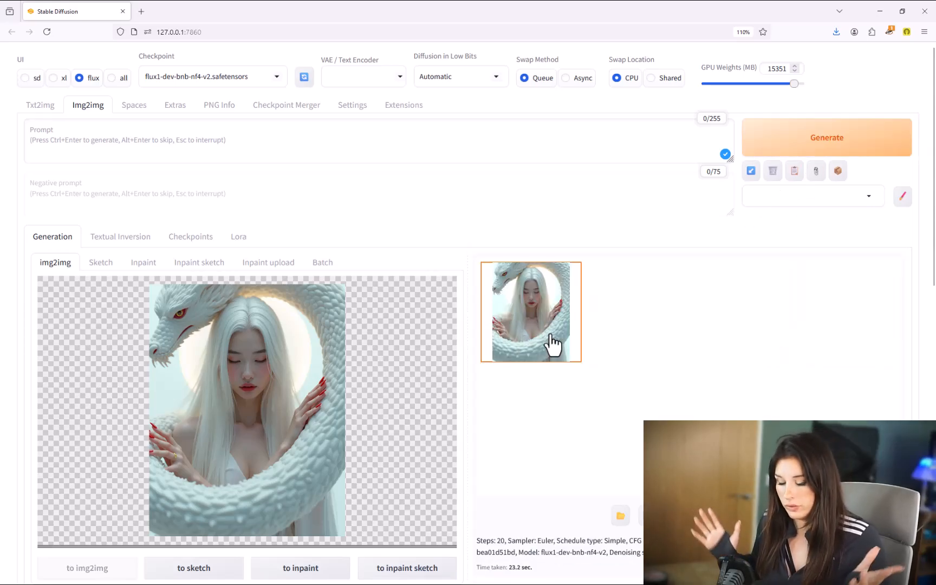
{"action": "left_click", "coordinate": [549, 345]}
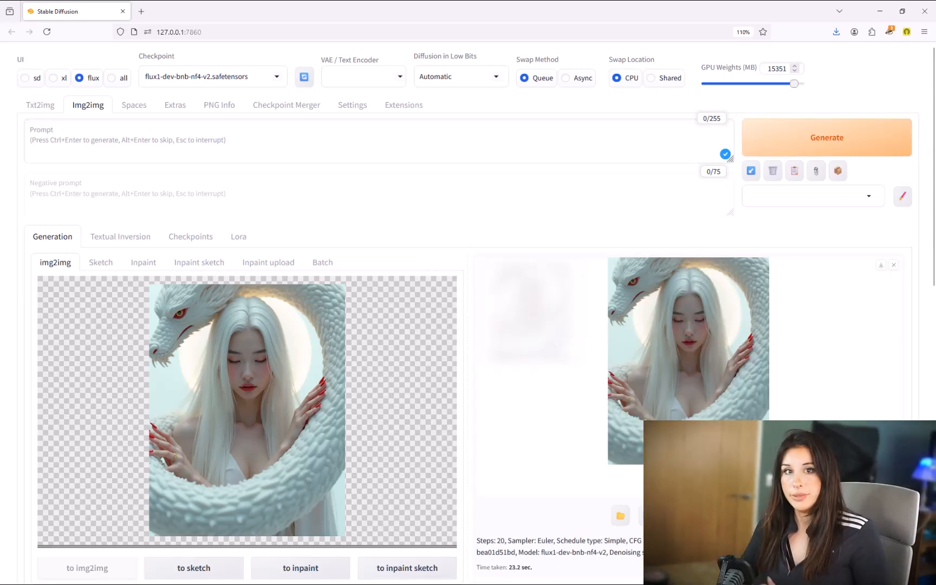
{"action": "left_click", "coordinate": [705, 381]}
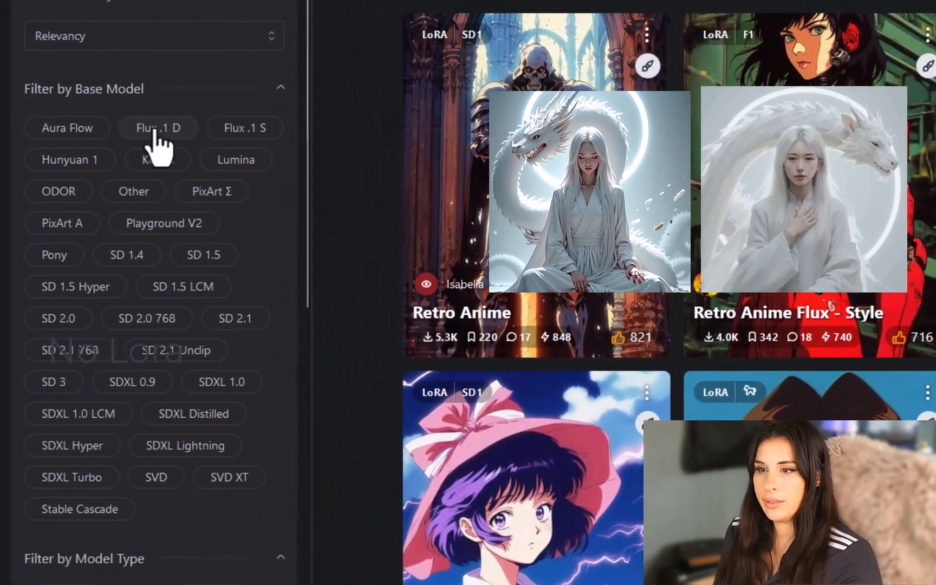
- On Civitai, filter the models by the Flux .1 D base model and browse the LoRA results
{"action": "left_click", "coordinate": [116, 145]}
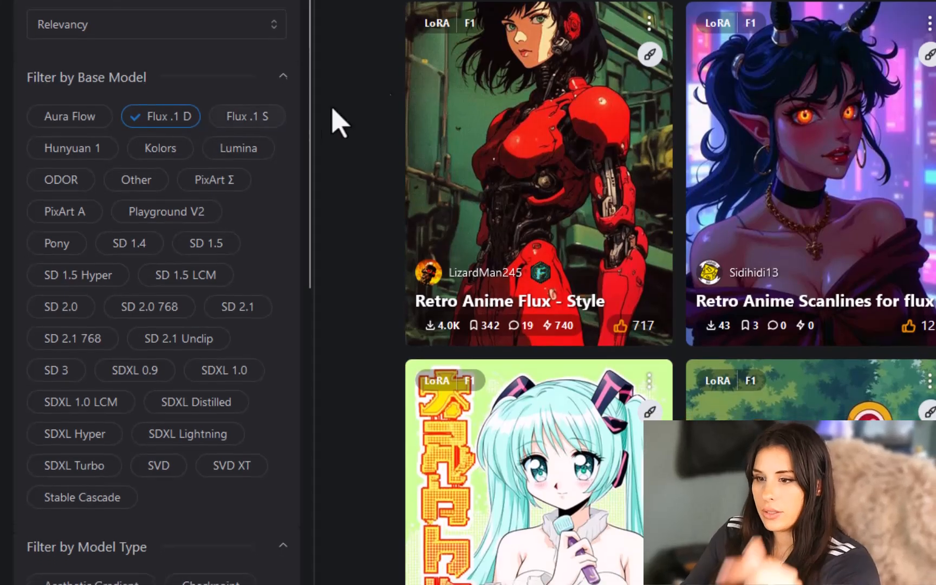
{"action": "scroll", "coordinate": [307, 130], "scroll_direction": "down", "scroll_amount": 5}
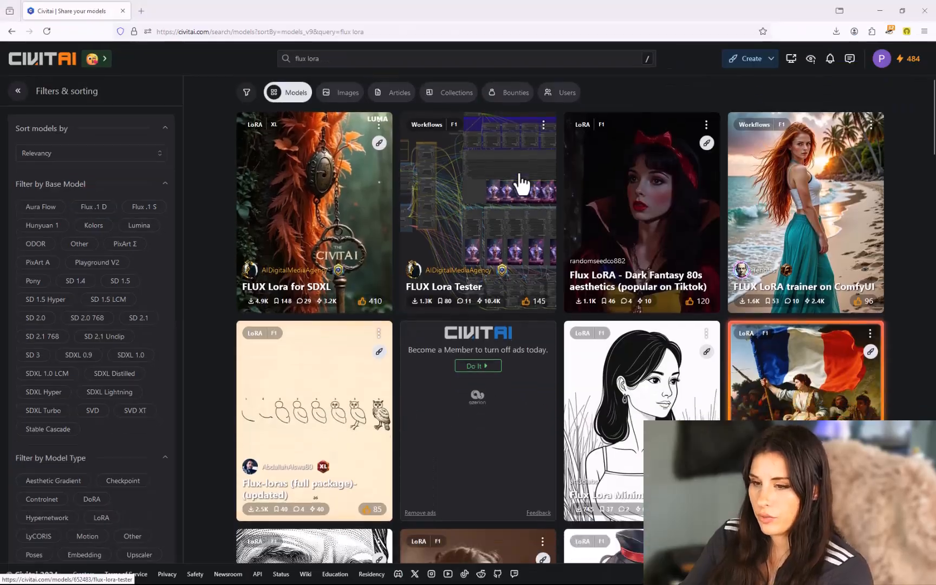
{"action": "scroll", "coordinate": [519, 182], "scroll_direction": "down", "scroll_amount": 5}
{"action": "scroll", "coordinate": [519, 174], "scroll_direction": "down", "scroll_amount": 1}
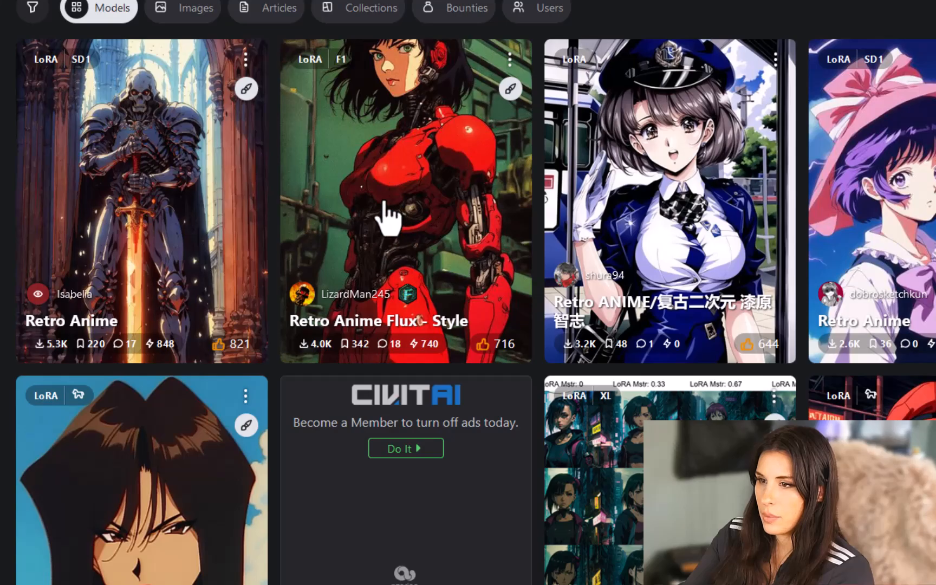
- Open the Retro Anime Flux - Style LoRA page, read its description and recommended strength, and save the LoRA file
{"action": "left_click", "coordinate": [384, 203]}
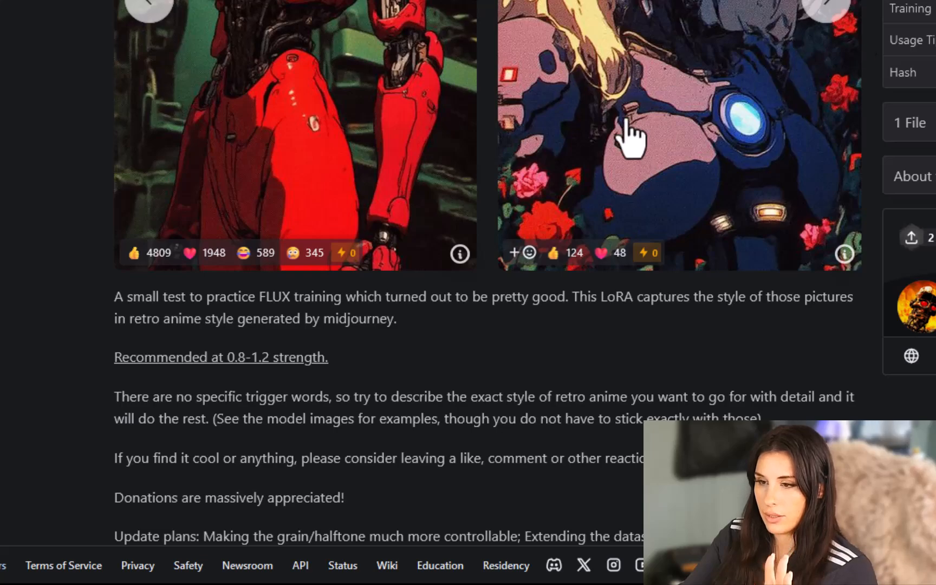
{"action": "scroll", "coordinate": [591, 130], "scroll_direction": "down", "scroll_amount": 3}
{"action": "scroll", "coordinate": [591, 129], "scroll_direction": "down", "scroll_amount": 1}
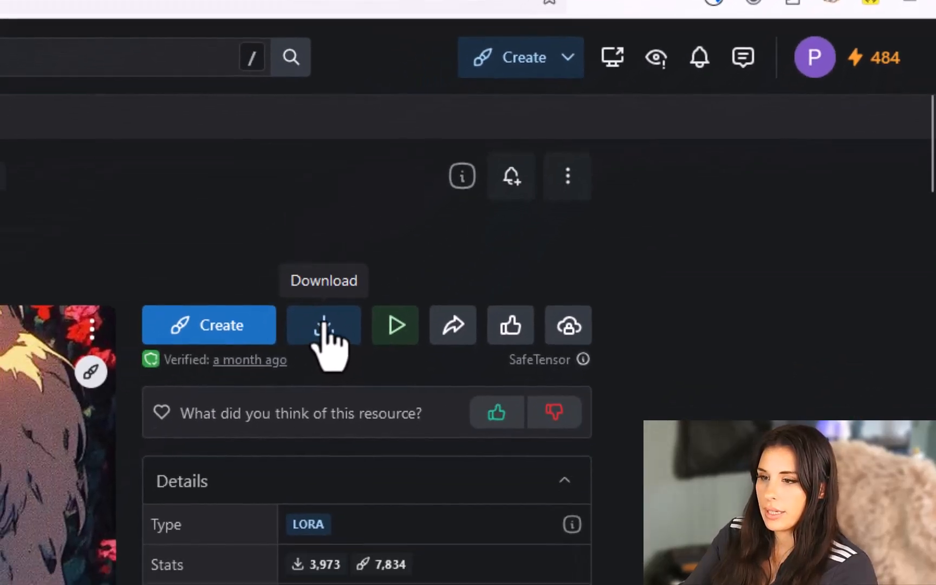
{"action": "right_click", "coordinate": [324, 321]}
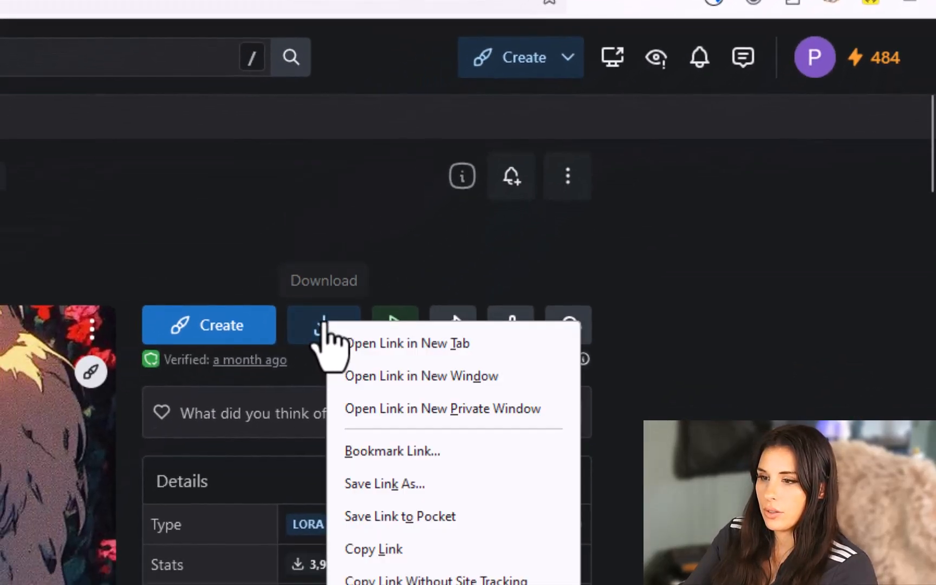
{"action": "left_click", "coordinate": [401, 490]}
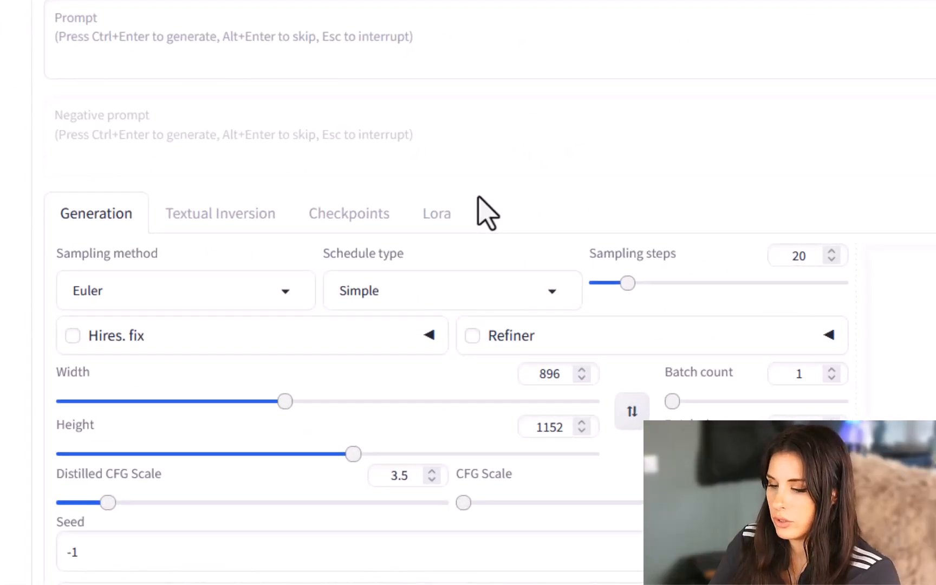
- In the Forge web UI, add the RetroAnimeFluxV1 LoRA to the Txt2img prompt at weight 1
{"action": "left_click", "coordinate": [438, 216]}
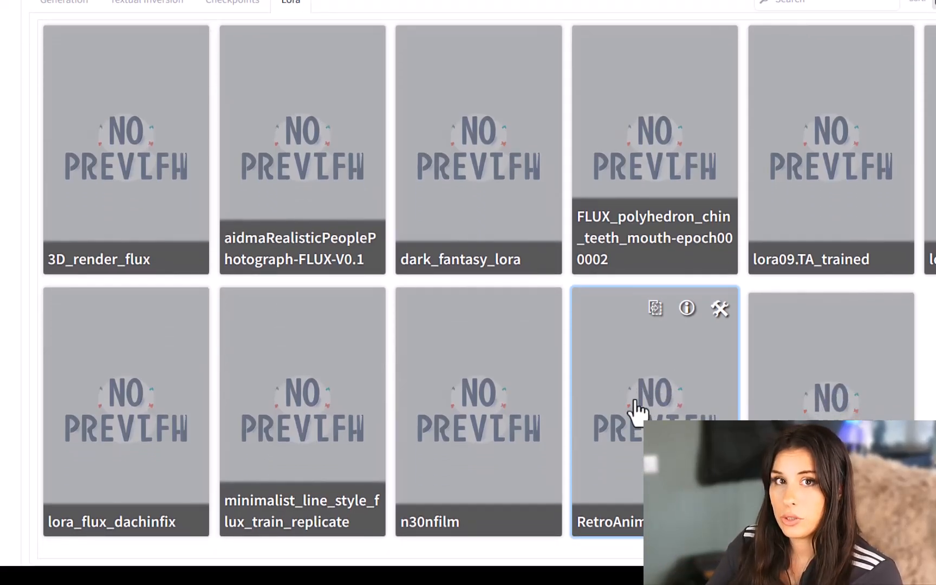
{"action": "left_click", "coordinate": [640, 414]}
{"action": "left_click_drag", "start_coordinate": [206, 228], "coordinate": [16, 225]}
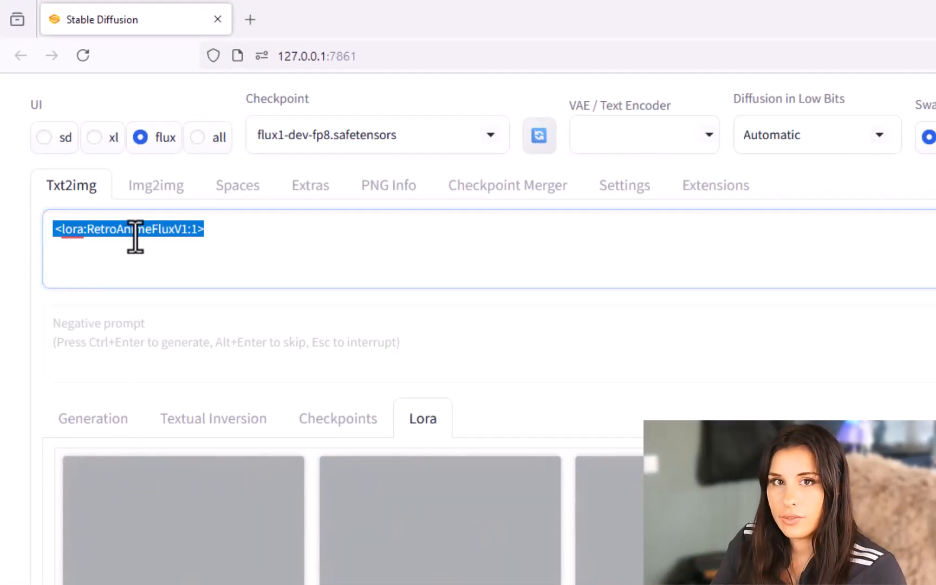
- Return to the generation settings and paste the prompt describing a levitating woman with pointed toes and wavy white hair after the LoRA tag
{"action": "left_click", "coordinate": [103, 420]}
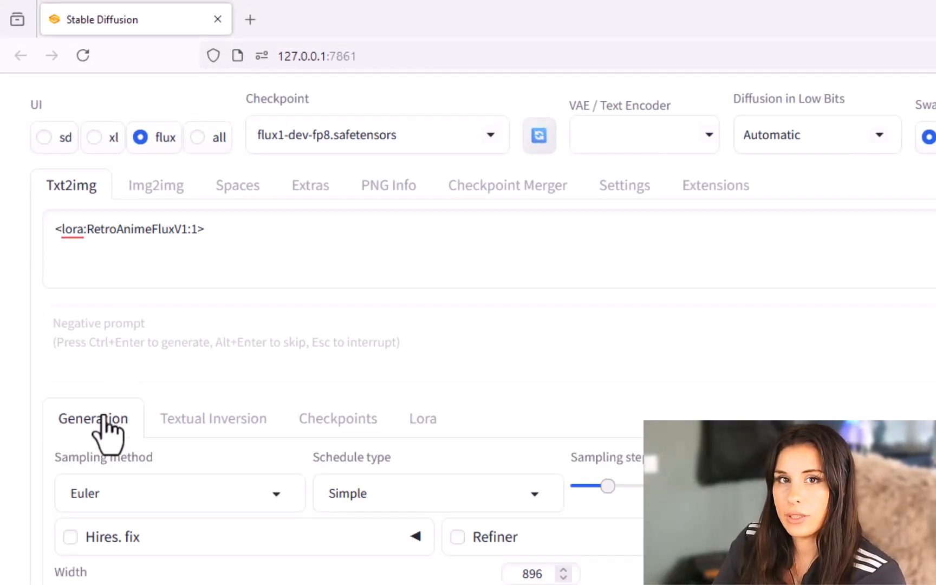
{"action": "left_click", "coordinate": [123, 279]}
{"action": "key", "text": "ctrl+v"}
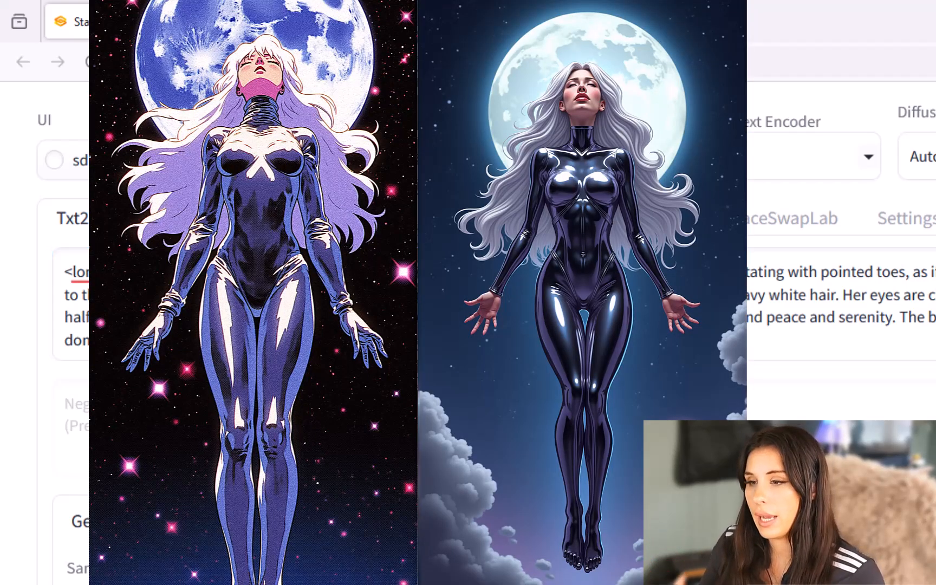
- View the generated portrait and landscape retro anime image grids at full size, advancing from each grid to its individual images
{"action": "key", "text": "ctrl+minus"}
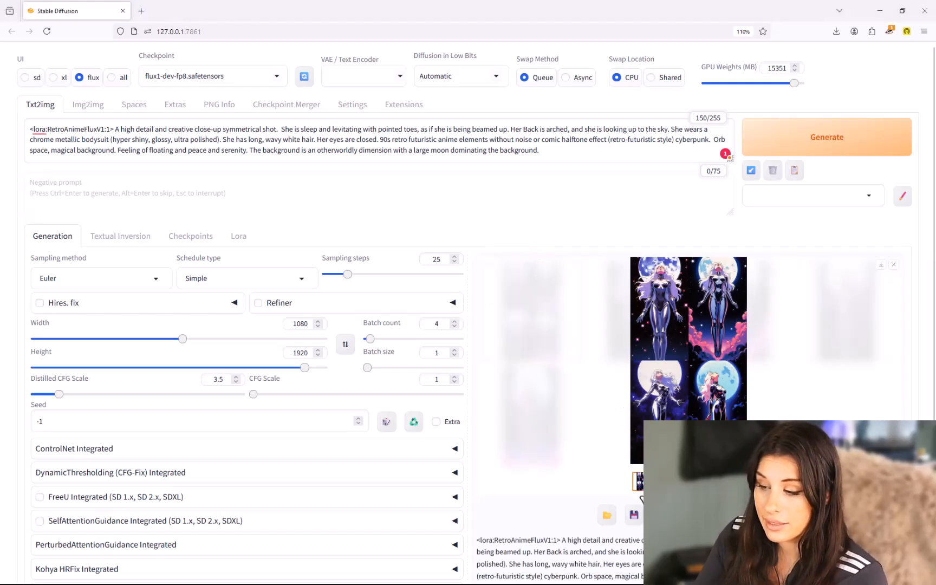
{"action": "left_click", "coordinate": [673, 390]}
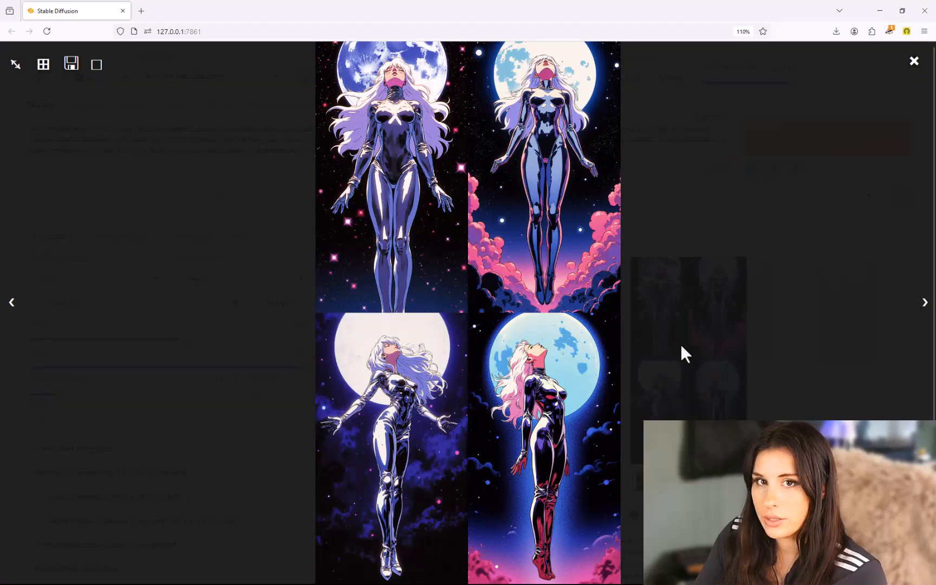
{"action": "left_click", "coordinate": [925, 304]}
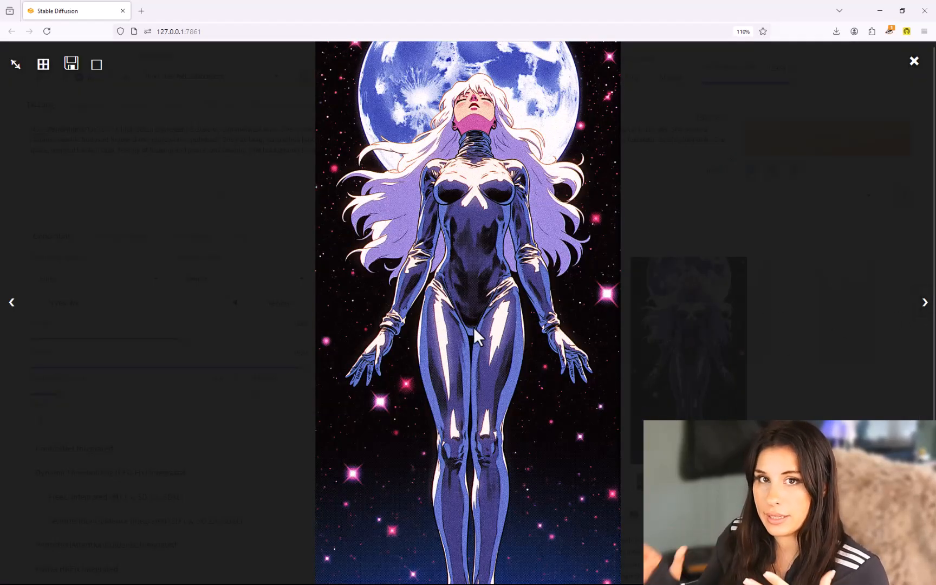
{"action": "left_click", "coordinate": [882, 294]}
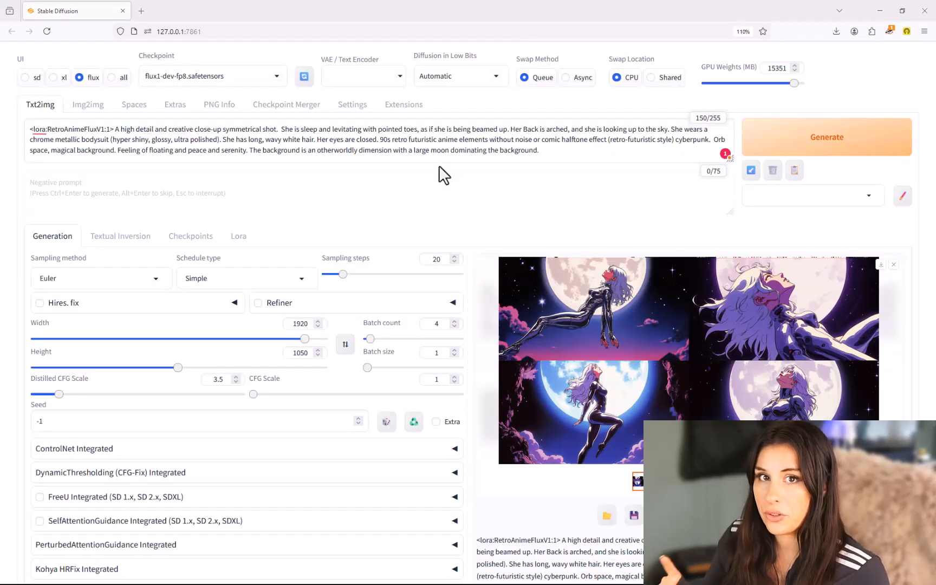
{"action": "left_click", "coordinate": [573, 303]}
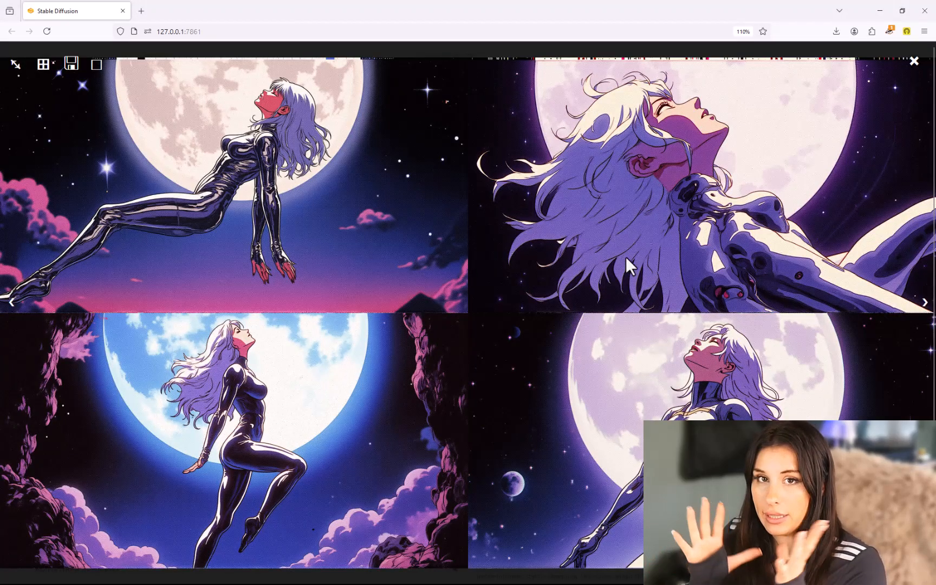
{"action": "left_click", "coordinate": [925, 303]}
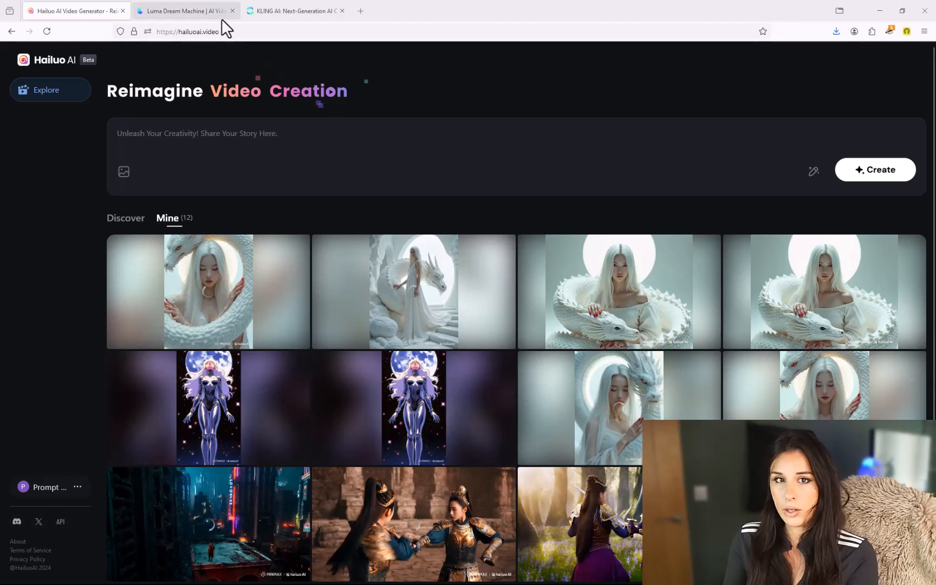
- In Hailuo AI, generate a video from the white dragon image with the prompt "The camera pans out, revealing a palace interior made out of white stone" and open it
{"action": "left_click", "coordinate": [212, 11]}
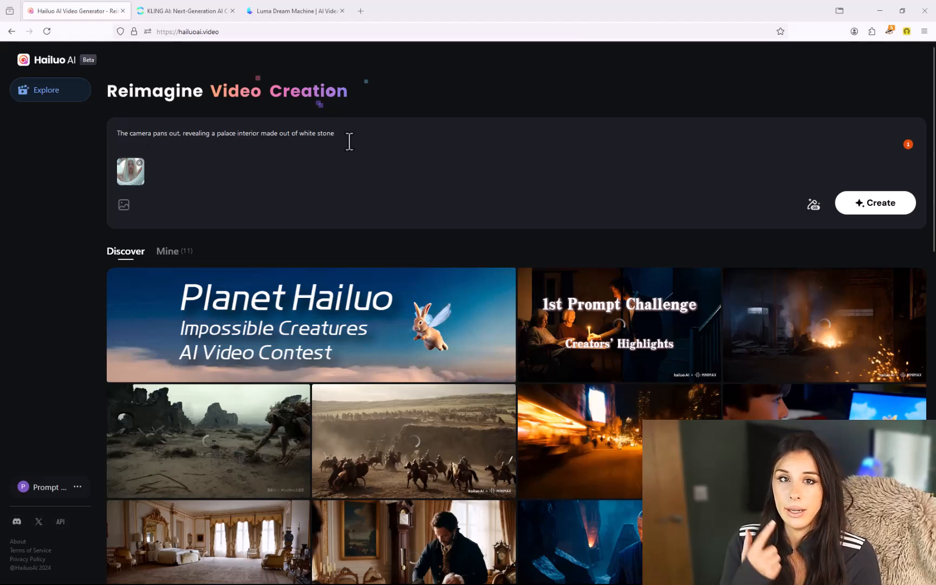
{"action": "left_click", "coordinate": [864, 198]}
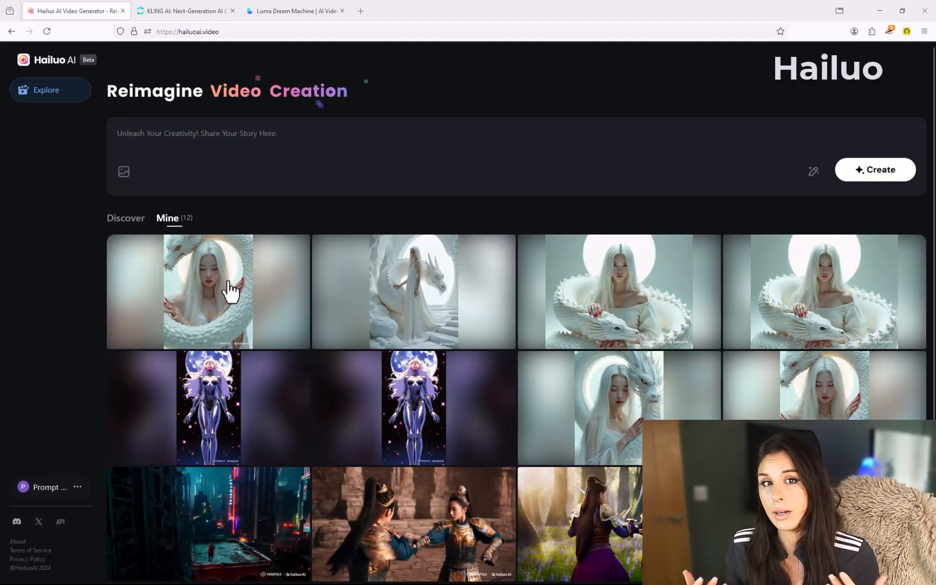
{"action": "left_click", "coordinate": [228, 293]}
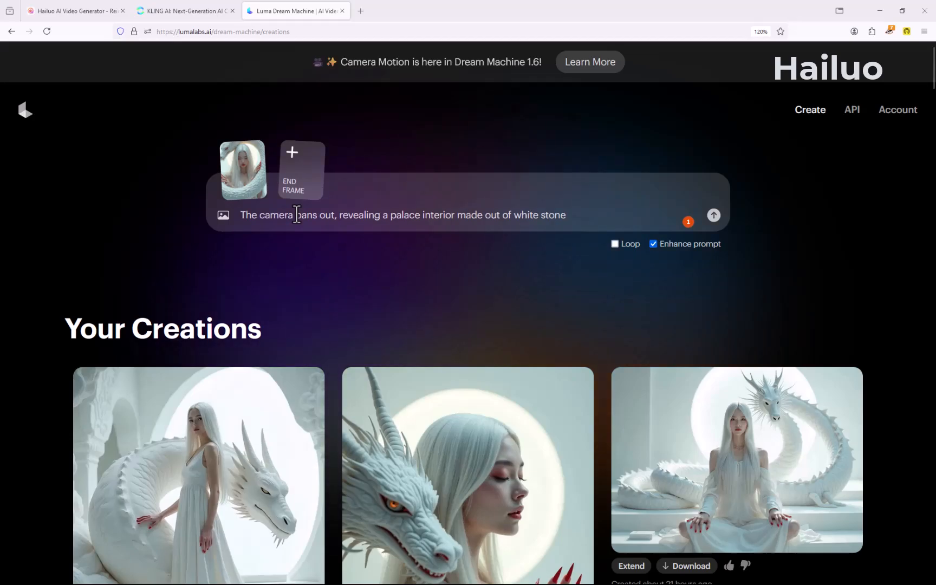
{"action": "mouse_move", "coordinate": [265, 182]}
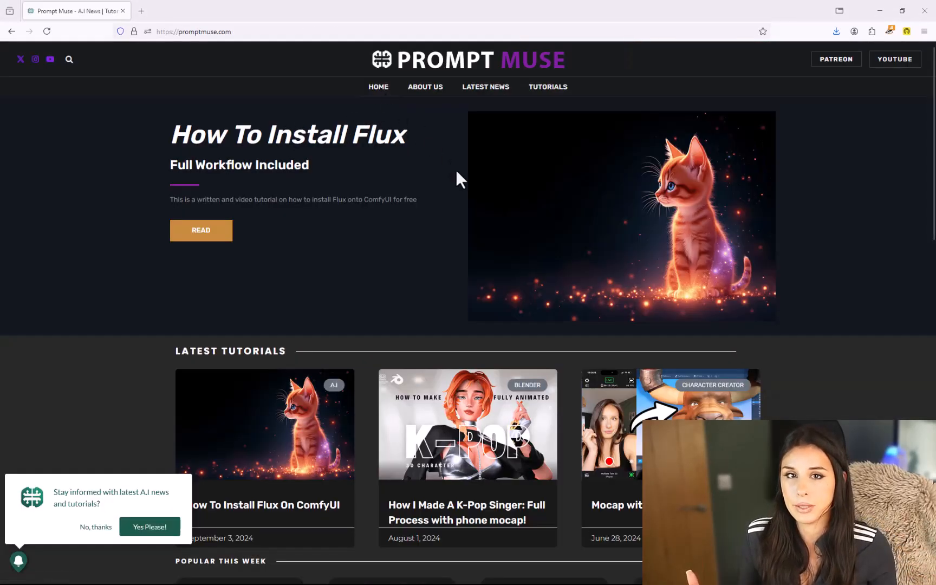
{"action": "scroll", "coordinate": [322, 252], "scroll_direction": "down", "scroll_amount": 1}
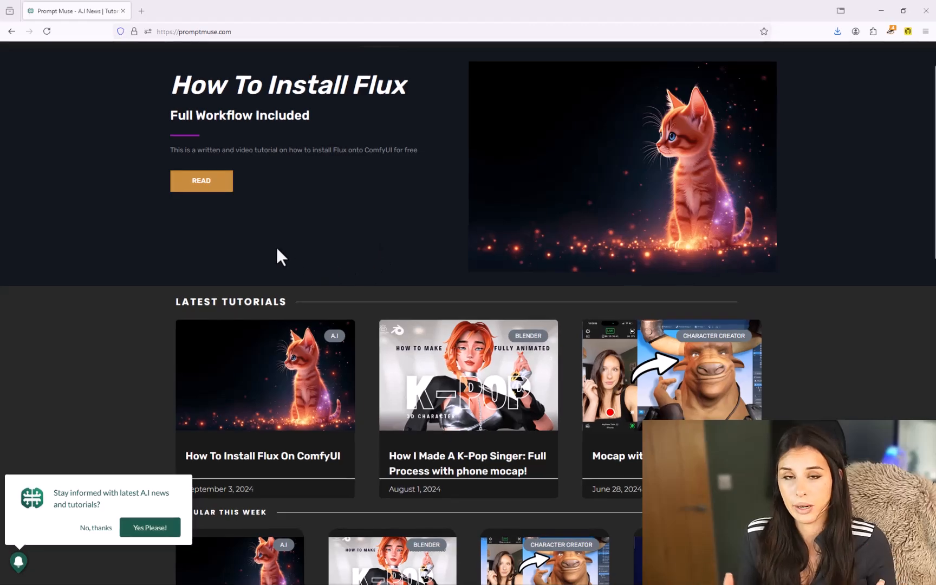
{"action": "scroll", "coordinate": [279, 250], "scroll_direction": "up", "scroll_amount": 1}
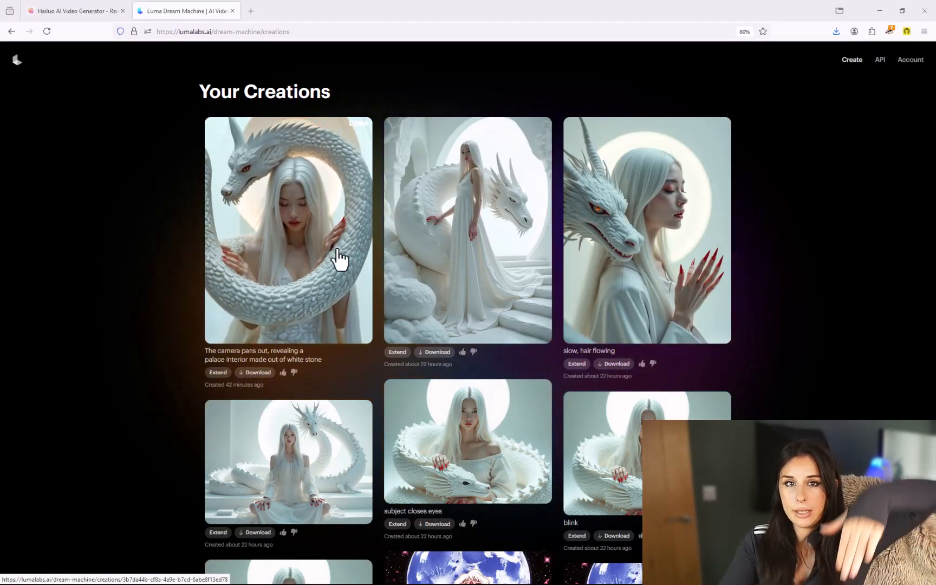
- In Luma Dream Machine, look through Your Creations and examine the motion in the white dragon and retro anime videos
{"action": "scroll", "coordinate": [337, 247], "scroll_direction": "down", "scroll_amount": 3}
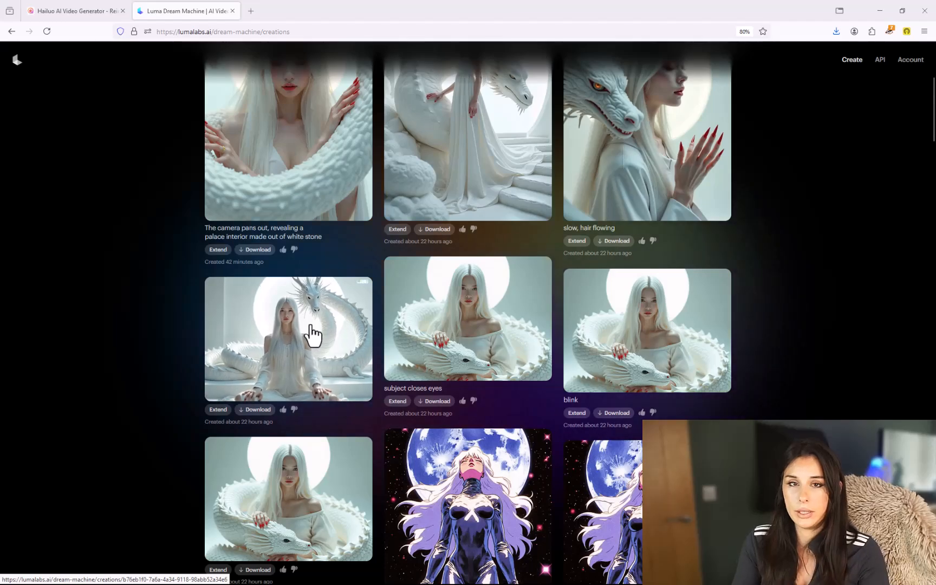
{"action": "scroll", "coordinate": [311, 325], "scroll_direction": "down", "scroll_amount": 5}
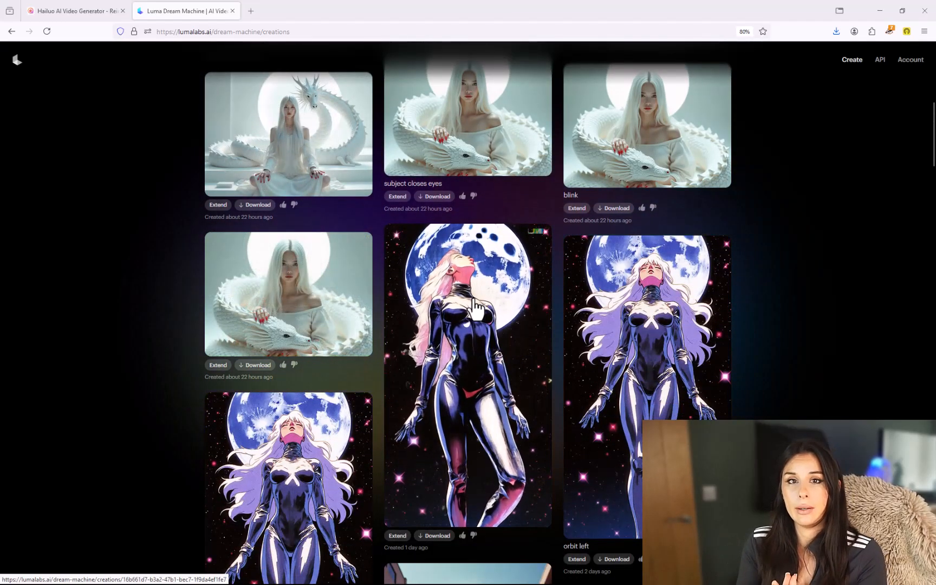
{"action": "scroll", "coordinate": [474, 328], "scroll_direction": "down", "scroll_amount": 1}
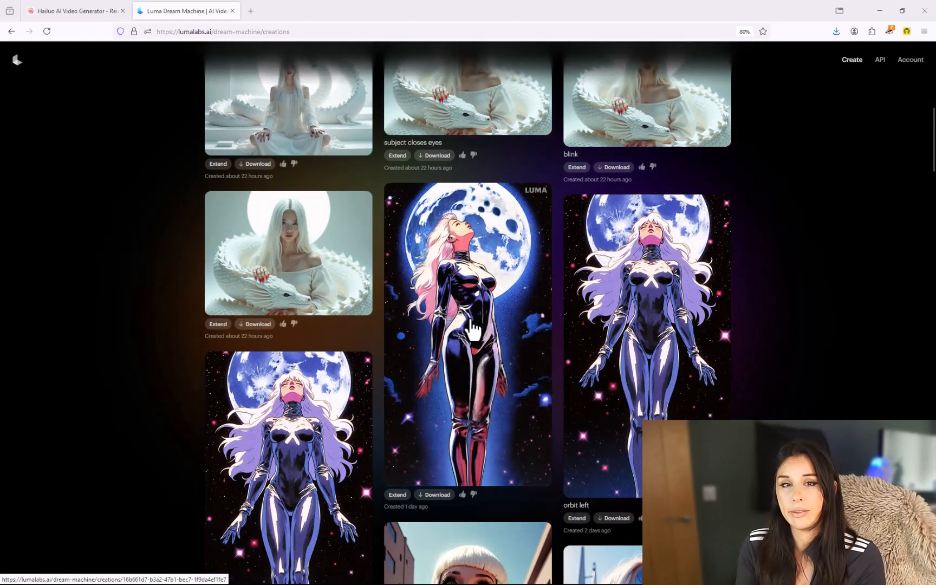
{"action": "scroll", "coordinate": [472, 331], "scroll_direction": "down", "scroll_amount": 2}
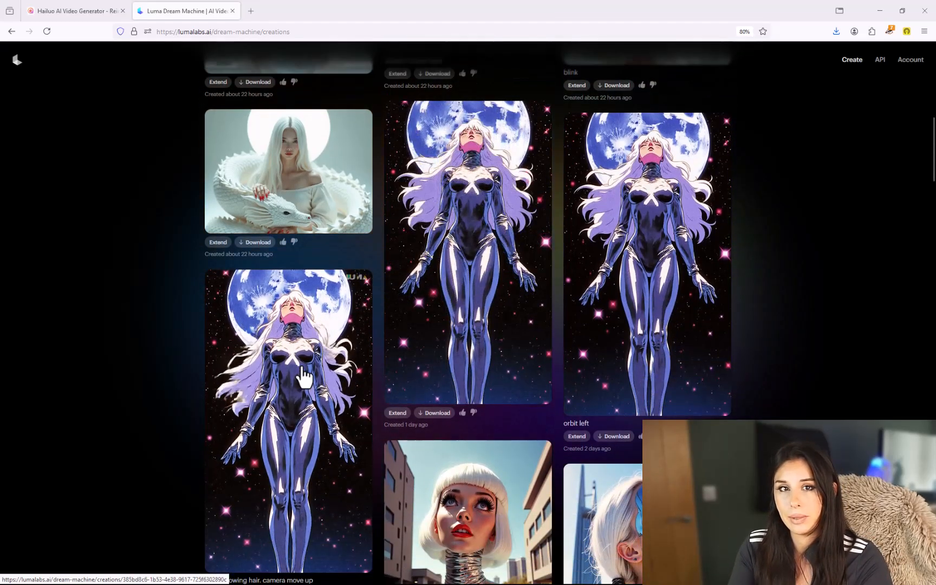
{"action": "scroll", "coordinate": [302, 374], "scroll_direction": "down", "scroll_amount": 2}
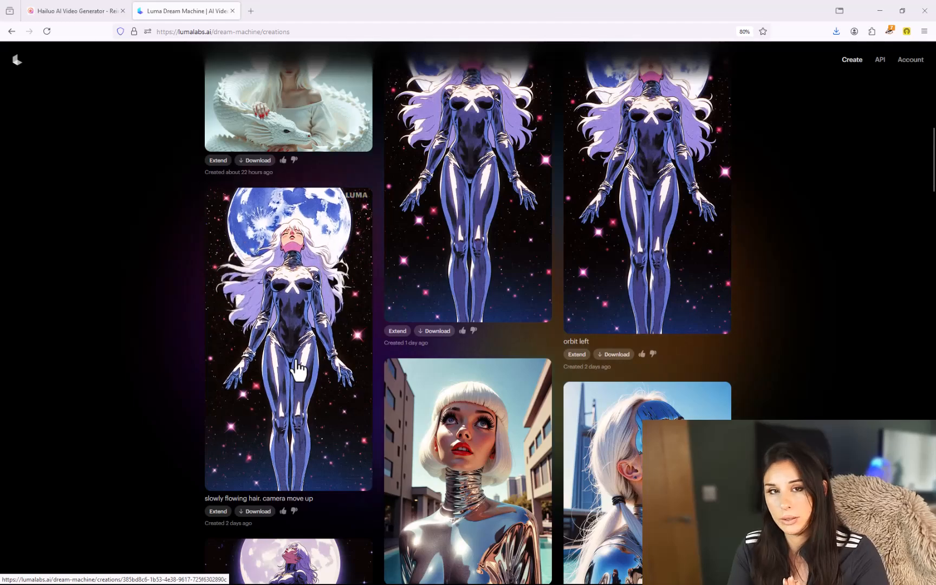
{"action": "scroll", "coordinate": [298, 371], "scroll_direction": "down", "scroll_amount": 4}
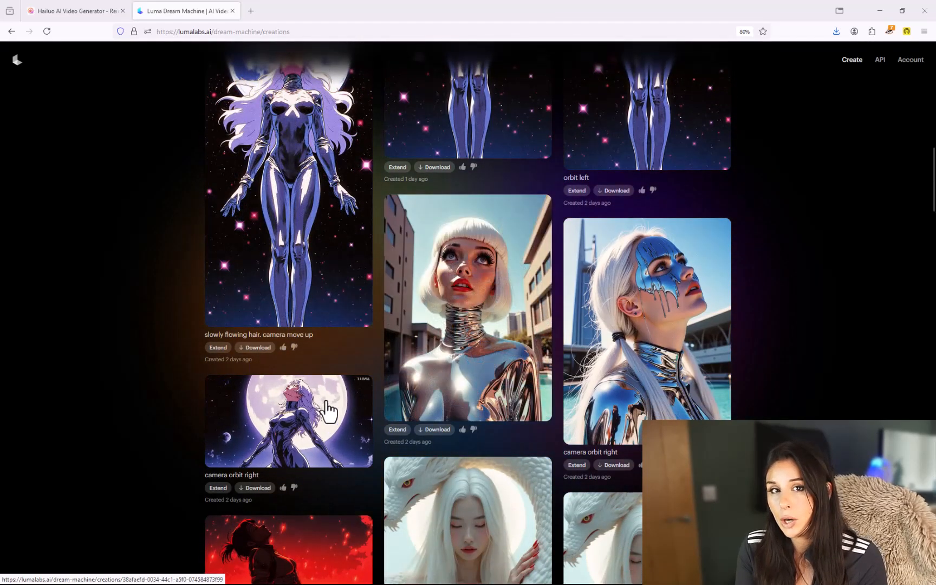
{"action": "scroll", "coordinate": [327, 412], "scroll_direction": "down", "scroll_amount": 1}
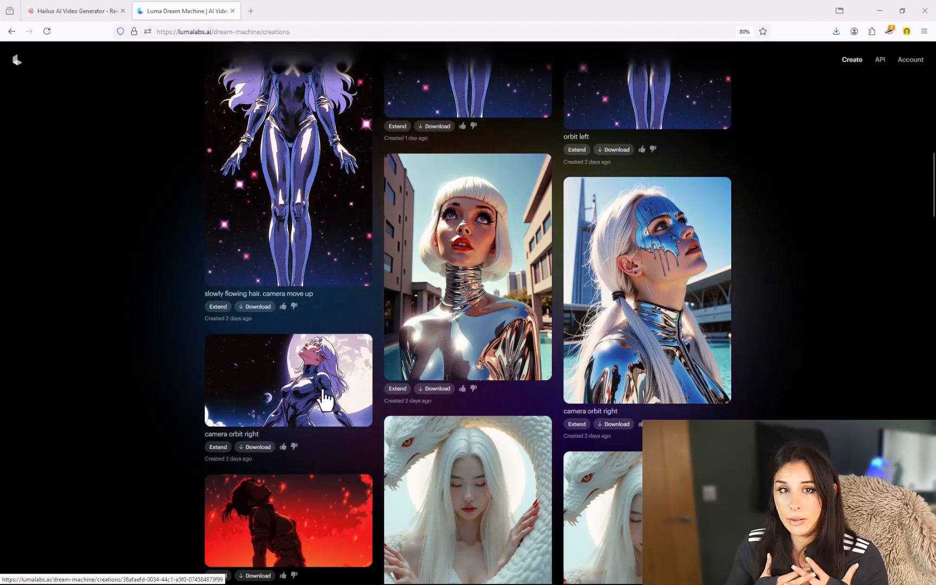
{"action": "scroll", "coordinate": [325, 401], "scroll_direction": "down", "scroll_amount": 2}
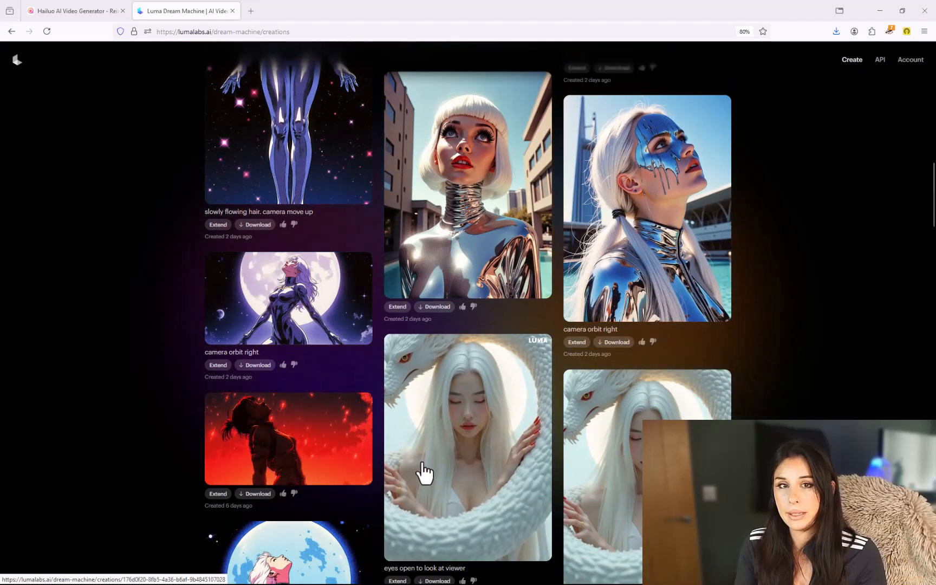
{"action": "scroll", "coordinate": [379, 474], "scroll_direction": "down", "scroll_amount": 5}
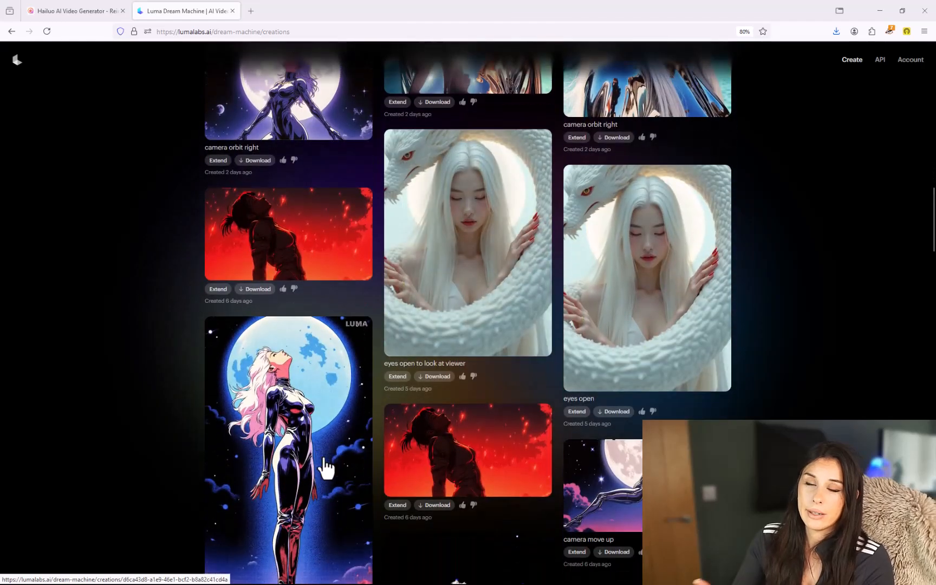
{"action": "scroll", "coordinate": [320, 455], "scroll_direction": "down", "scroll_amount": 3}
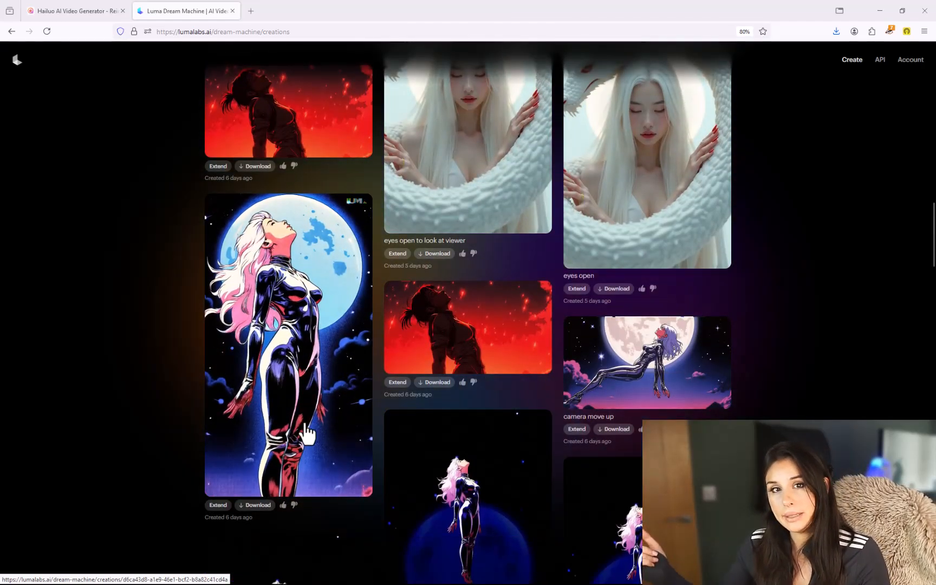